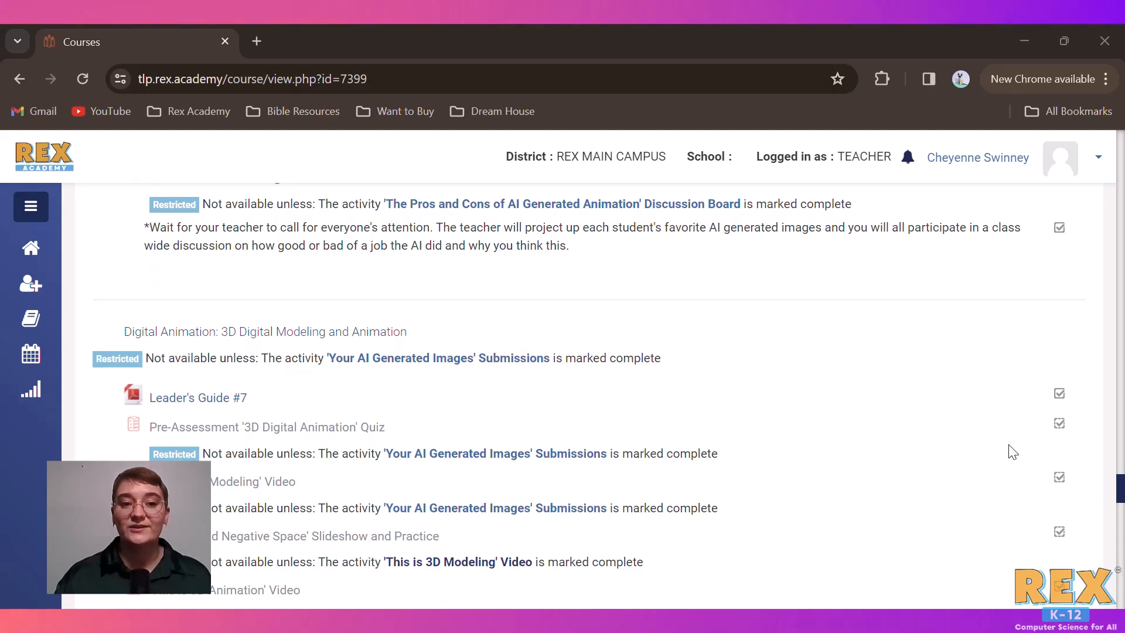
# Turn on editing for the Digital Arts 20 Hours course
pyautogui.scroll(20, 1062, 524)
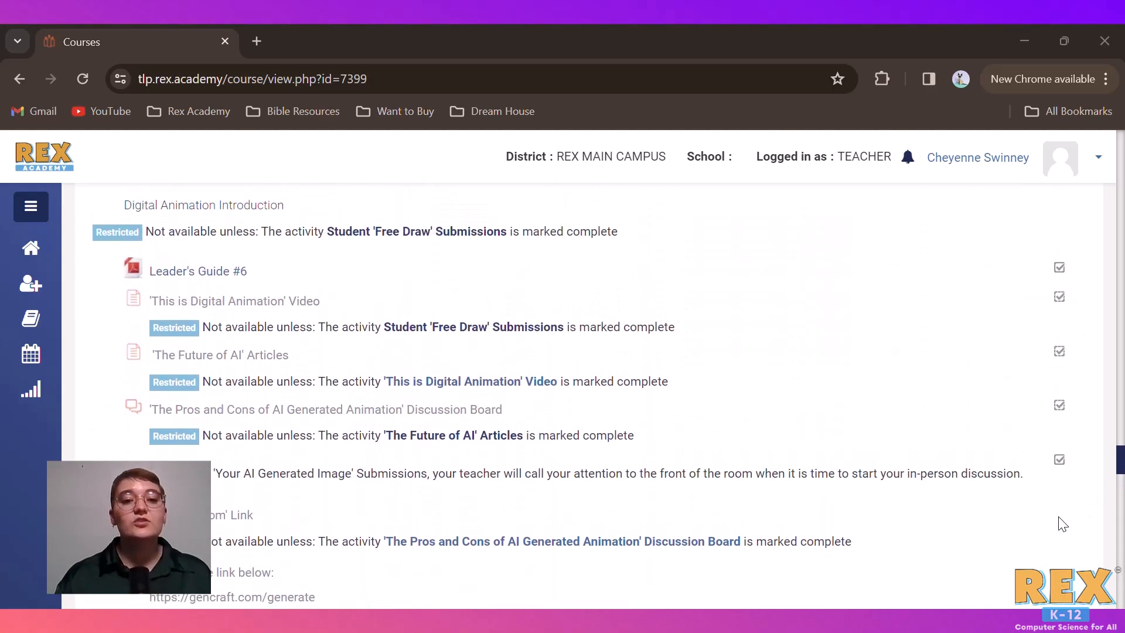
pyautogui.scroll(20, 1061, 524)
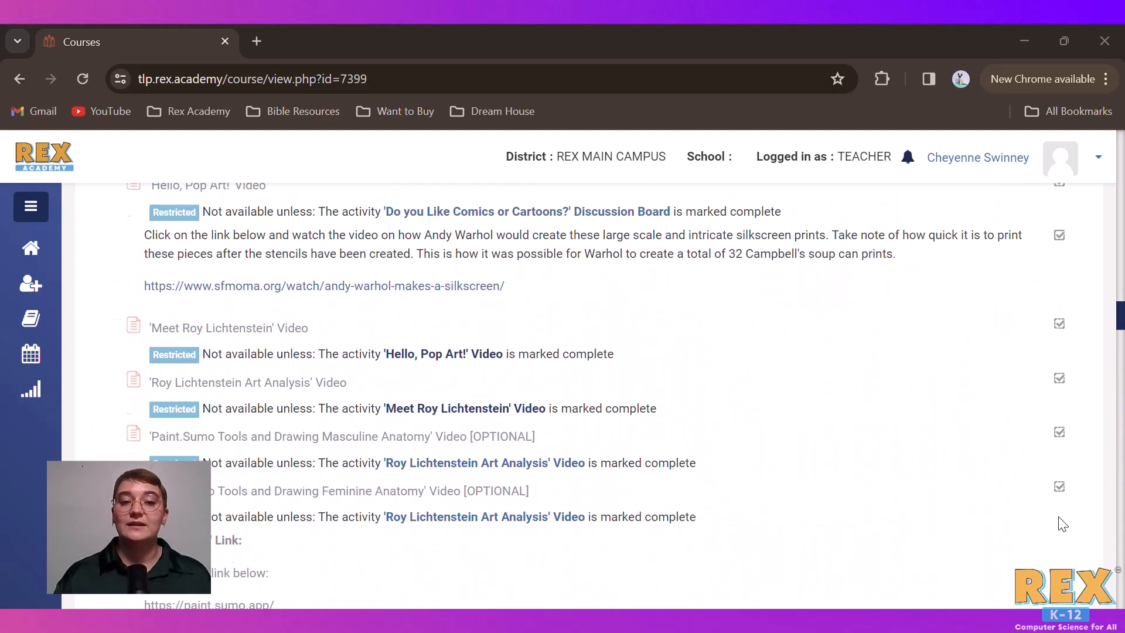
pyautogui.scroll(20, 1062, 524)
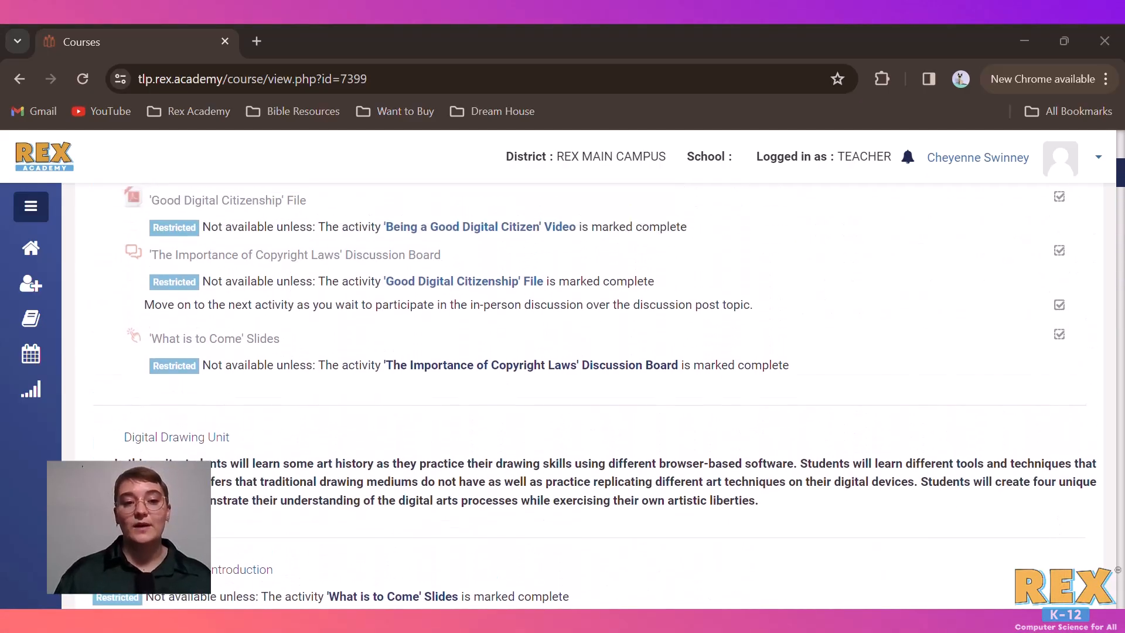
pyautogui.scroll(10, 939, 310)
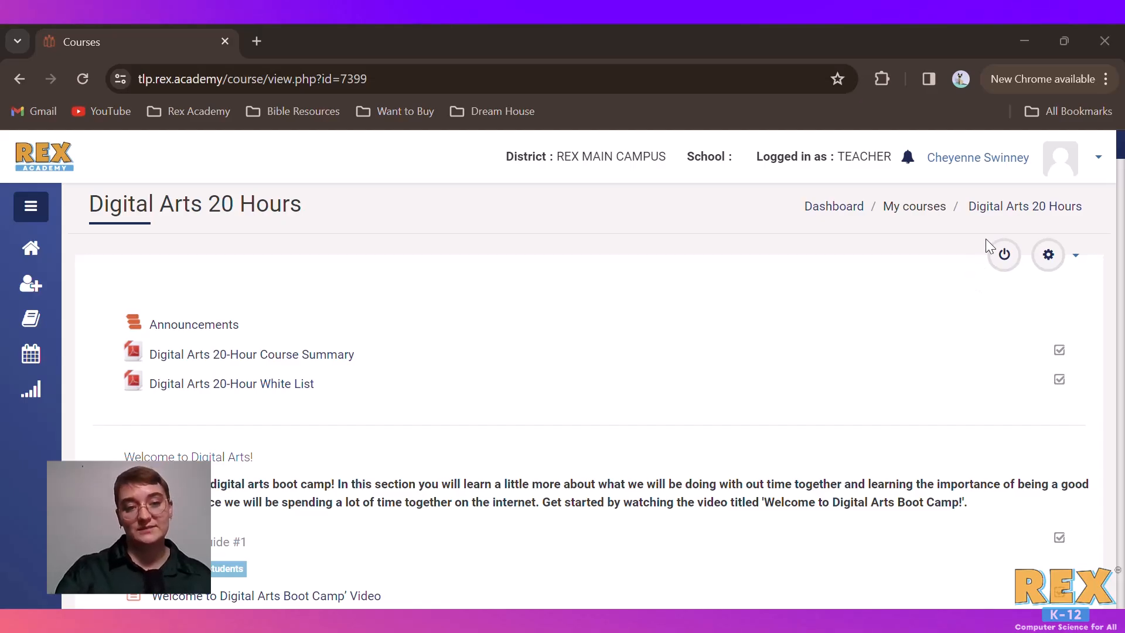
pyautogui.click(1005, 255)
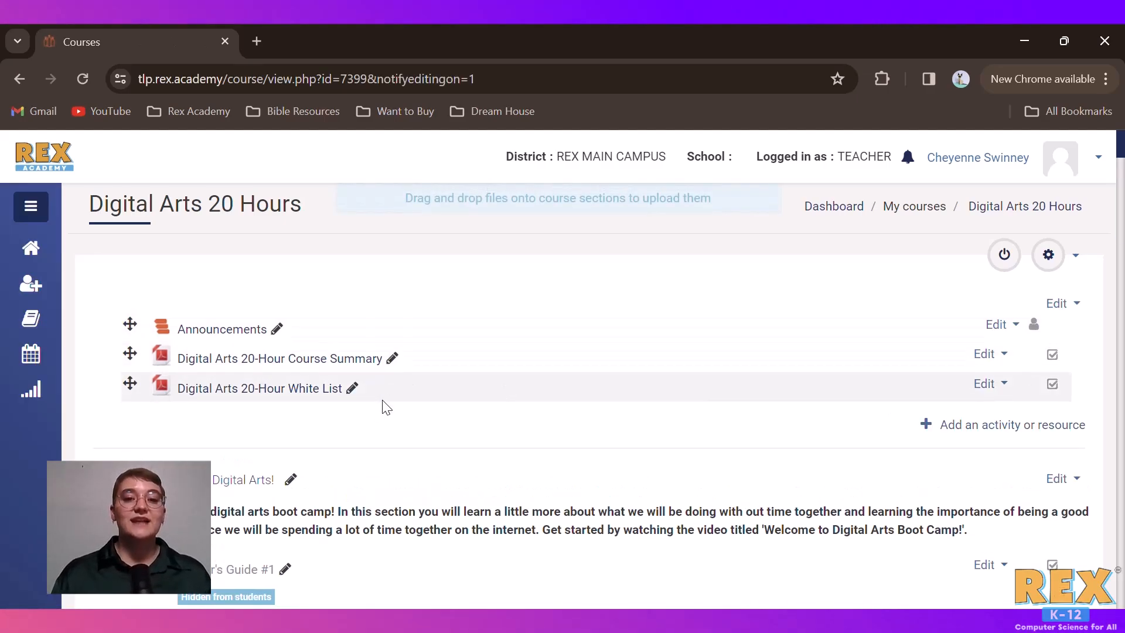
# Try renaming Leader's Guide #1 to "Change Name of Assignment" in the Welcome to Digital Arts! section, then discard the edit
pyautogui.scroll(-5, 380, 456)
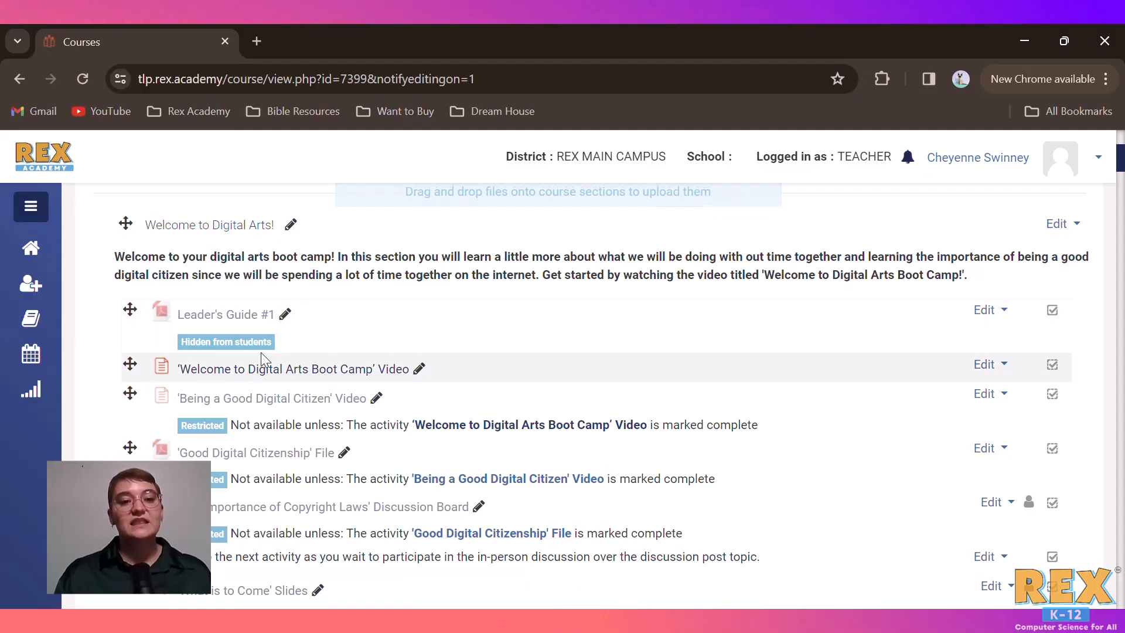
pyautogui.click(285, 316)
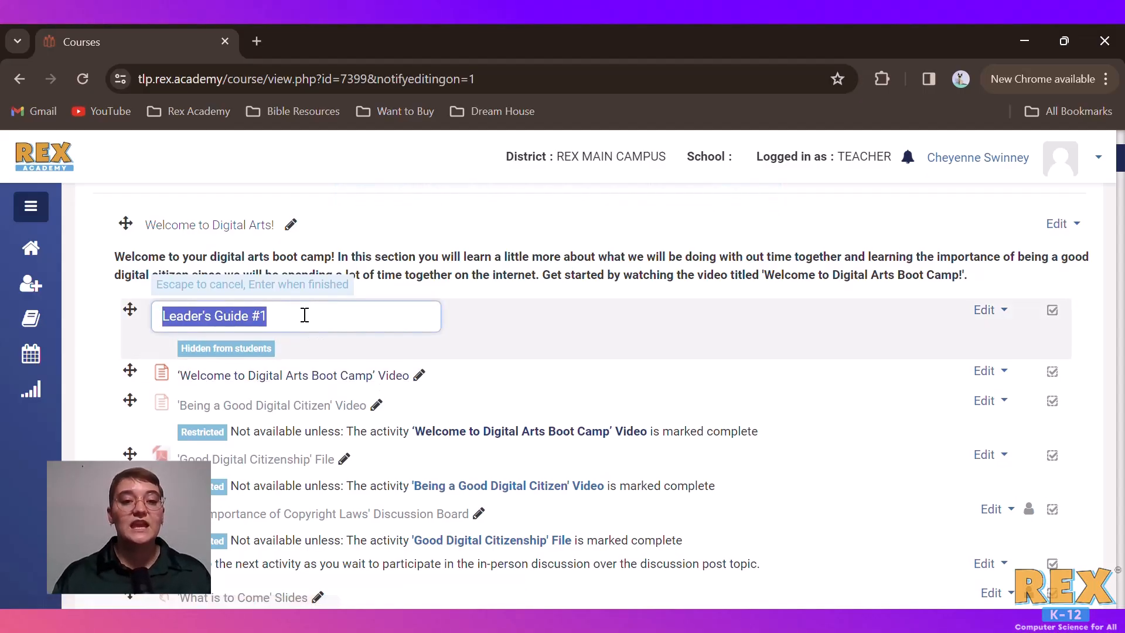
pyautogui.click(576, 351)
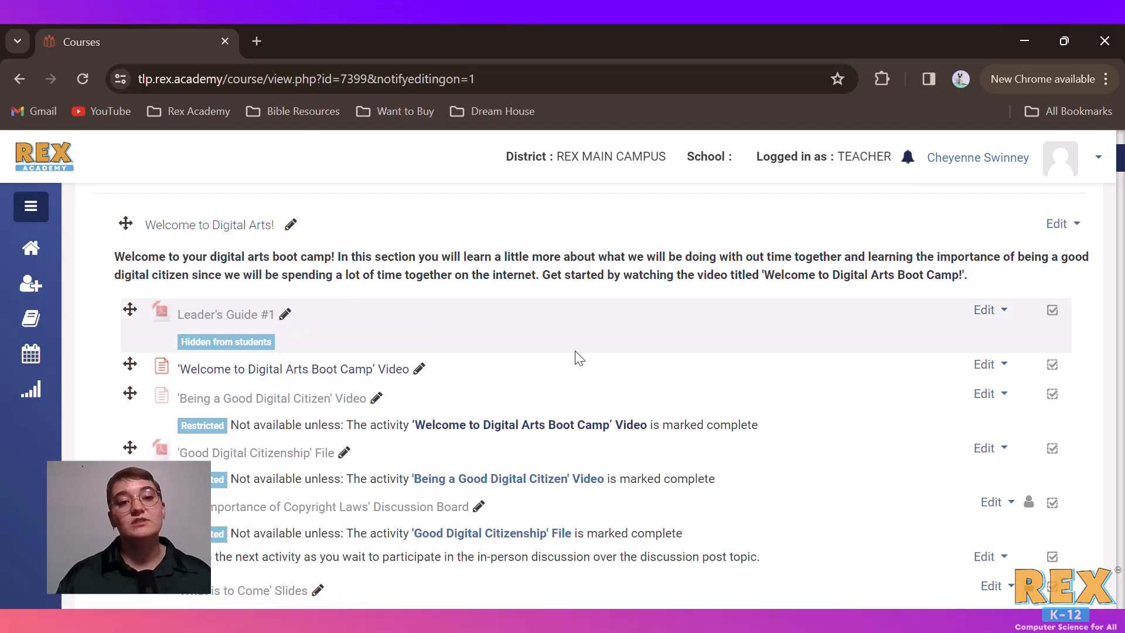
pyautogui.click(286, 315)
pyautogui.write('Change Name of Assignment')
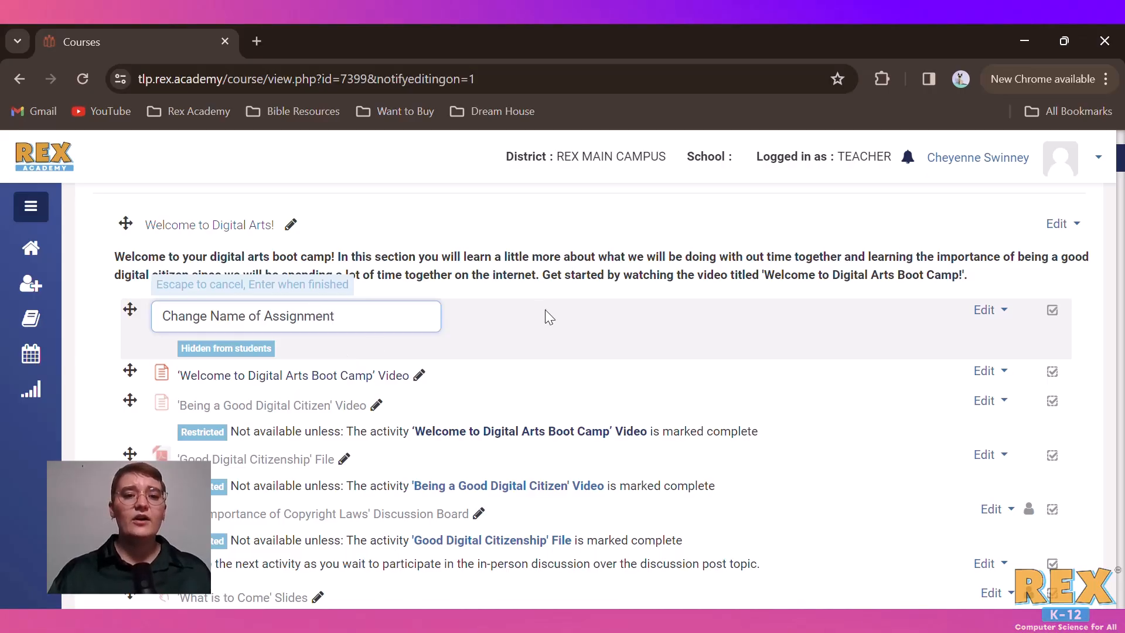
pyautogui.press('Escape')
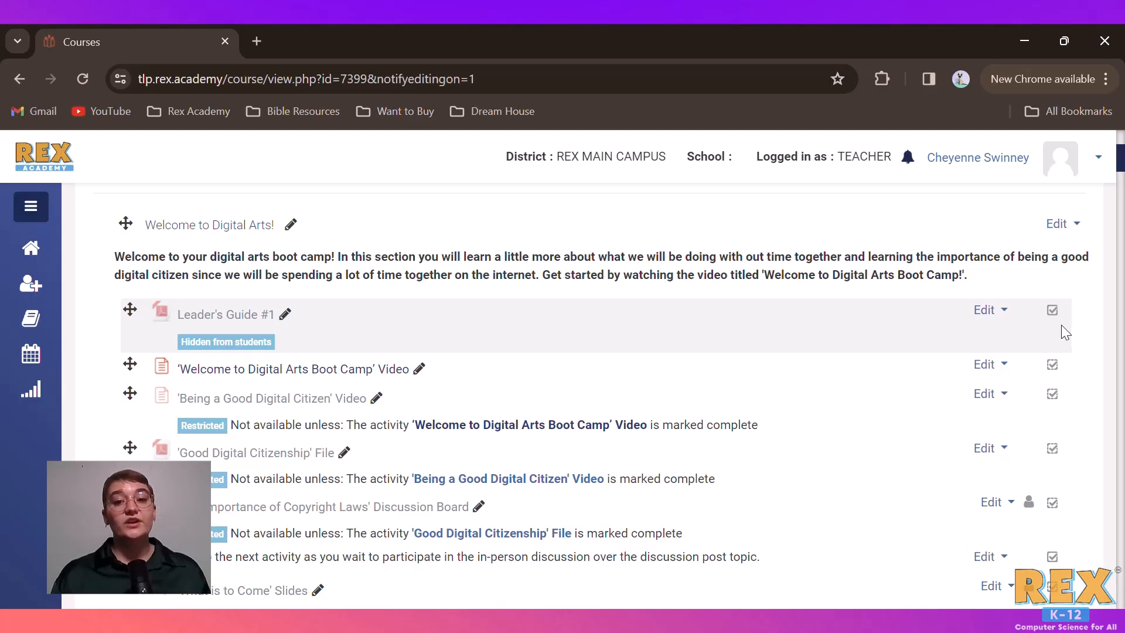
# Hide the 'Welcome to Digital Arts Boot Camp' Video from students, then show it again
pyautogui.click(987, 316)
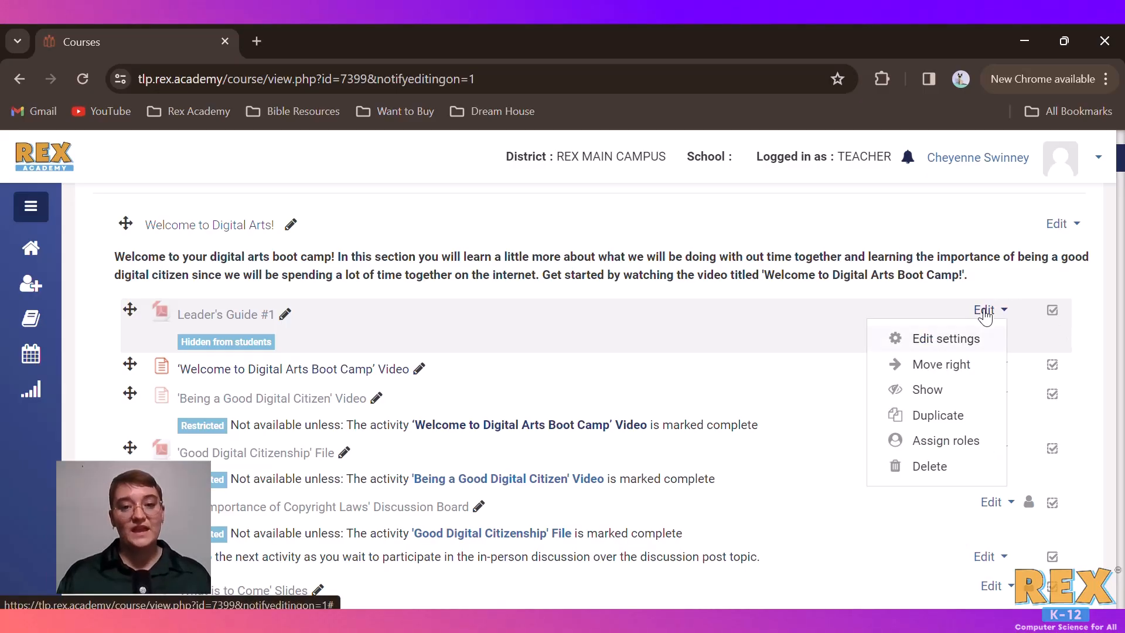
pyautogui.click(985, 315)
pyautogui.click(986, 365)
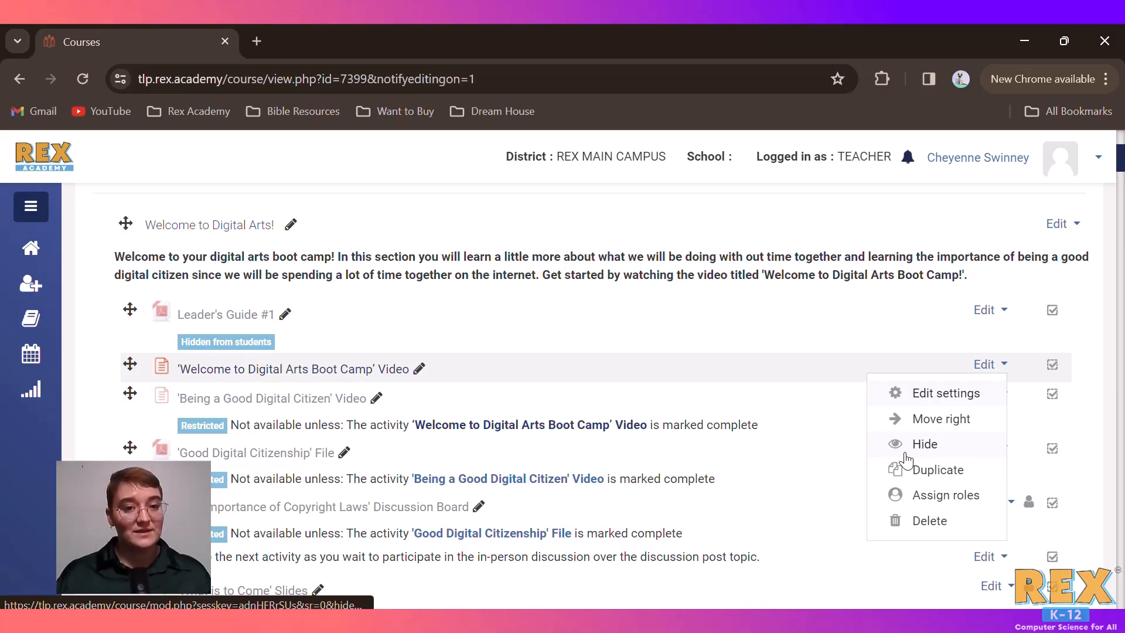
pyautogui.click(957, 457)
pyautogui.click(1003, 364)
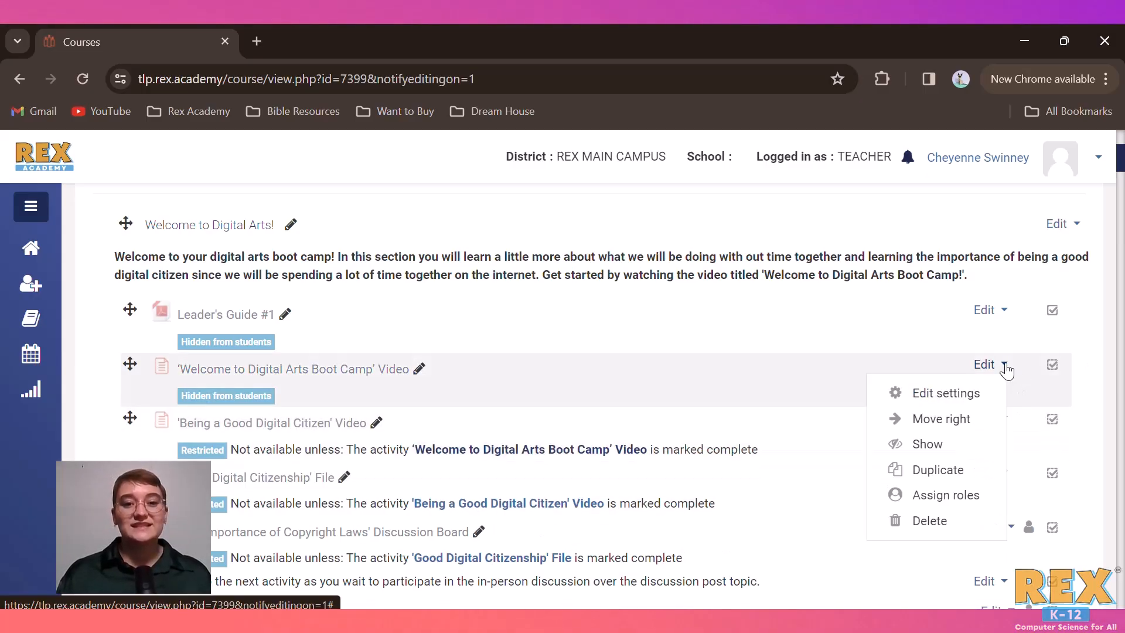
pyautogui.click(922, 445)
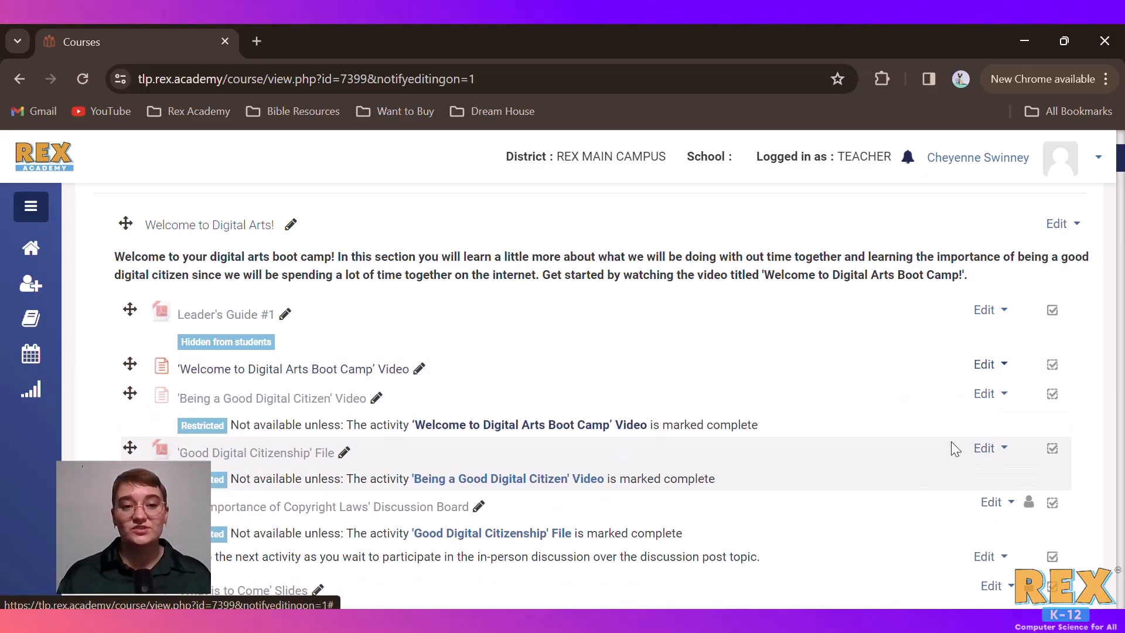
# Indent the 'Welcome to Digital Arts Boot Camp' Video one level to the right, then move it back left
pyautogui.click(989, 365)
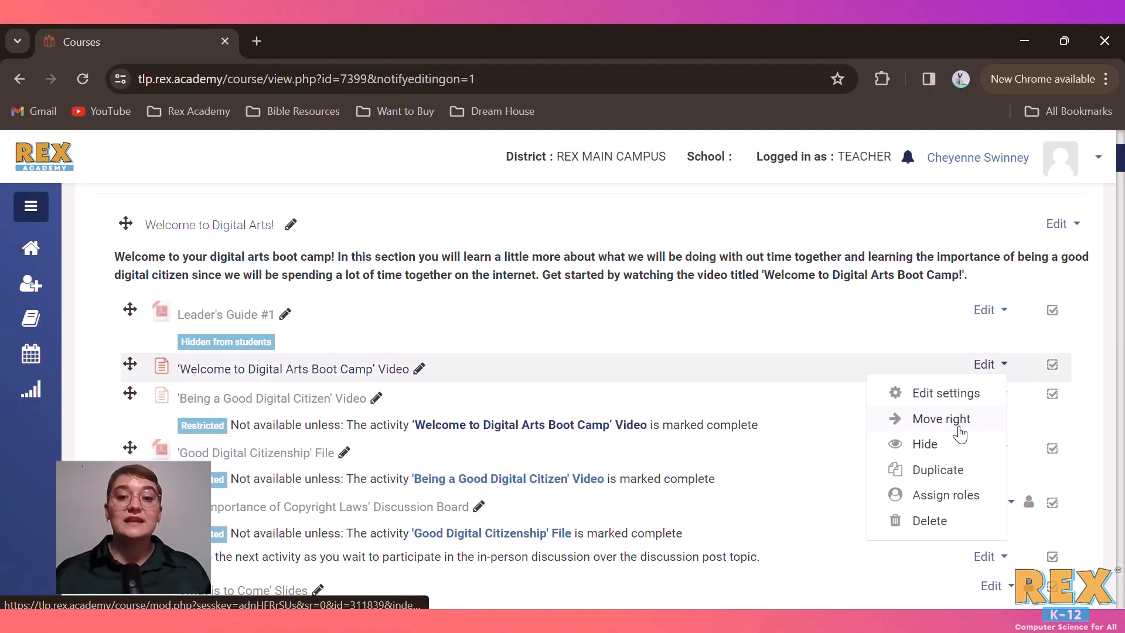
pyautogui.click(957, 422)
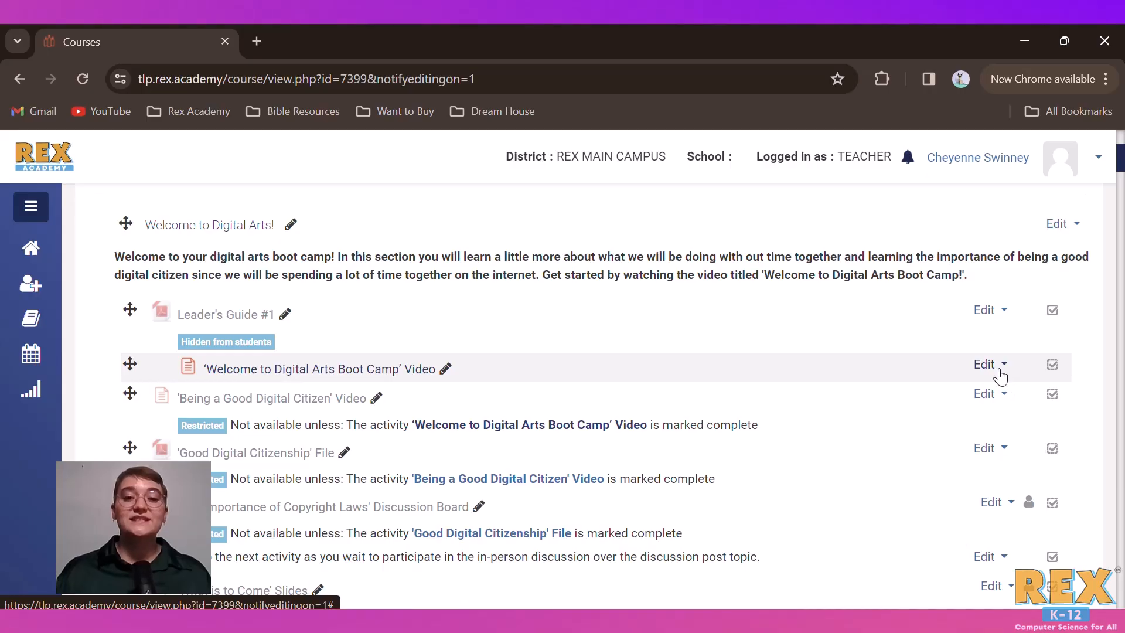
pyautogui.click(989, 365)
pyautogui.click(928, 445)
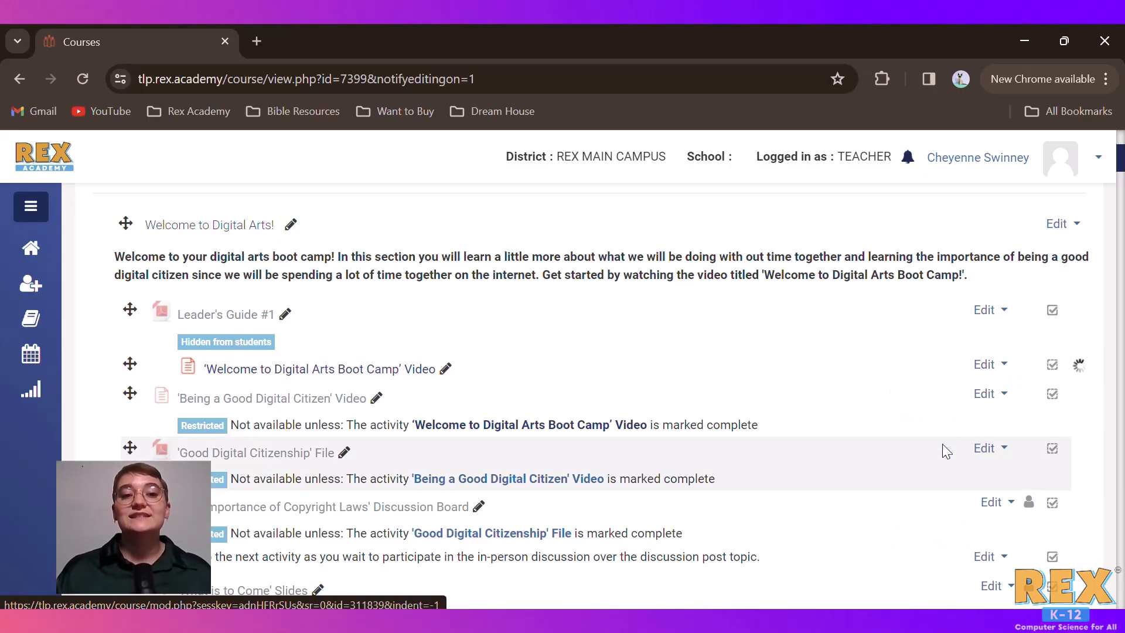
pyautogui.click(988, 365)
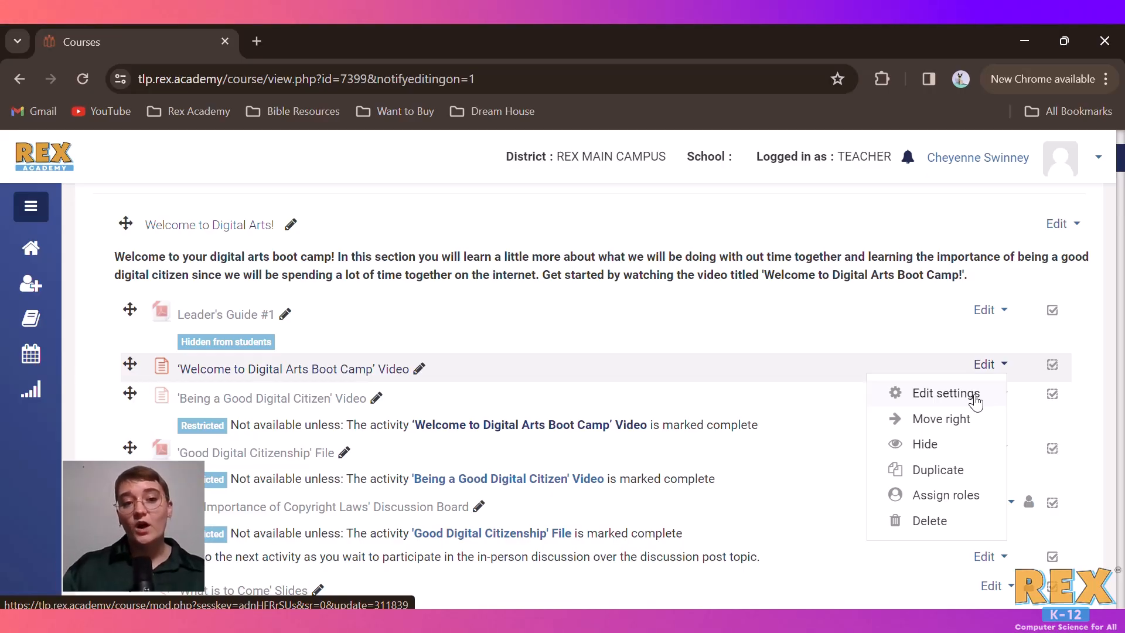
pyautogui.click(1093, 379)
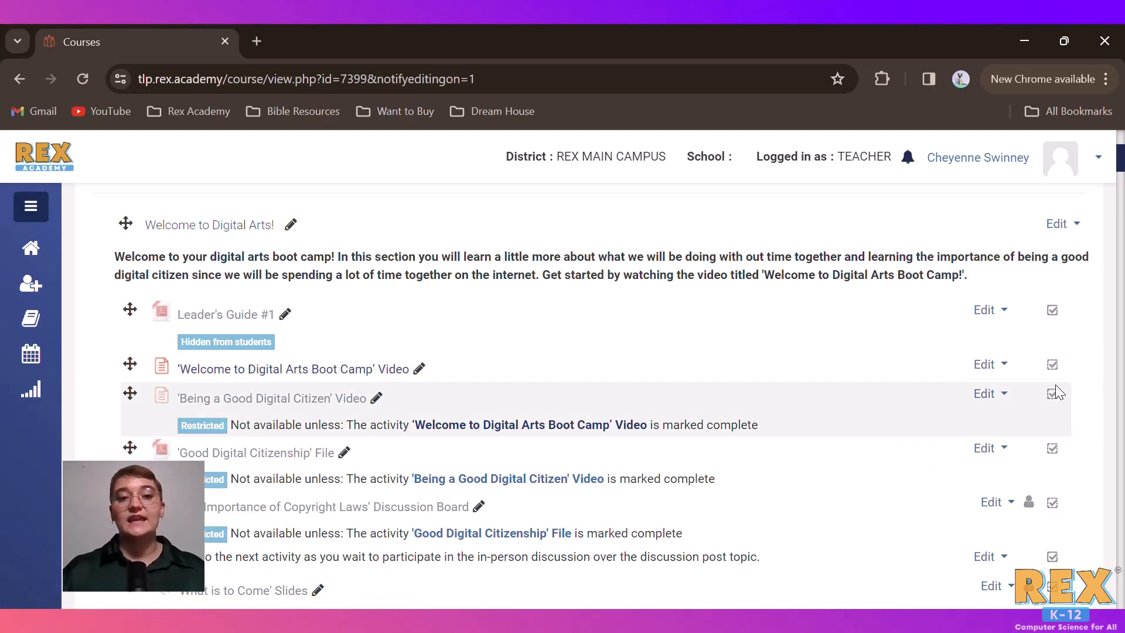
# Start adding an activity or resource to the section just before Picasso and Matisse, and browse the available types
pyautogui.scroll(-4, 1065, 477)
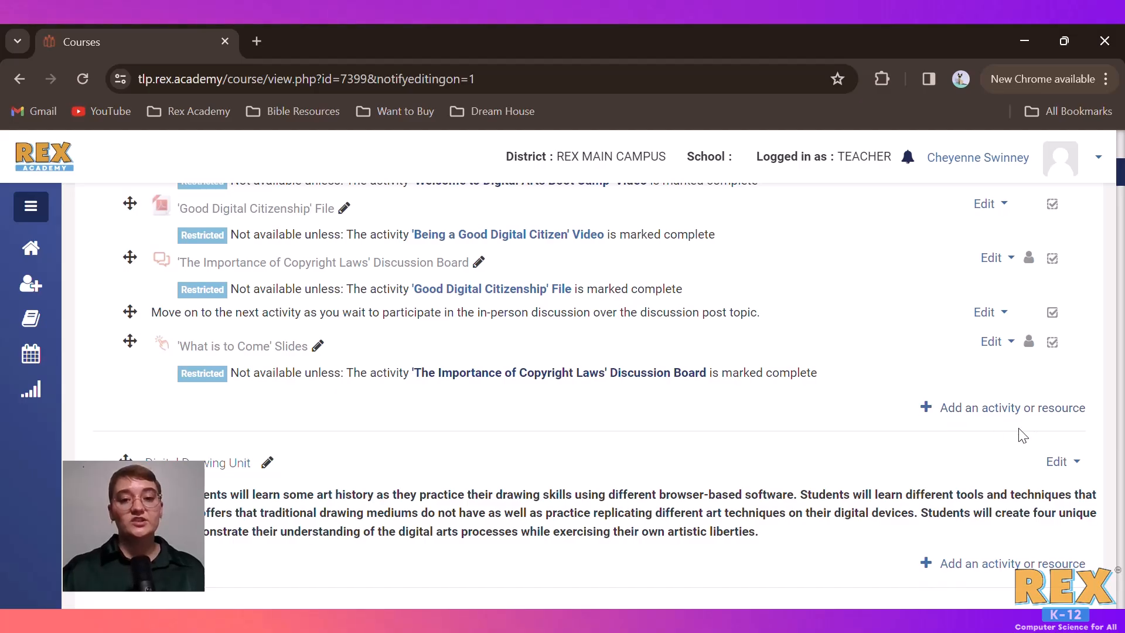
pyautogui.scroll(-8, 976, 571)
pyautogui.scroll(-1, 995, 550)
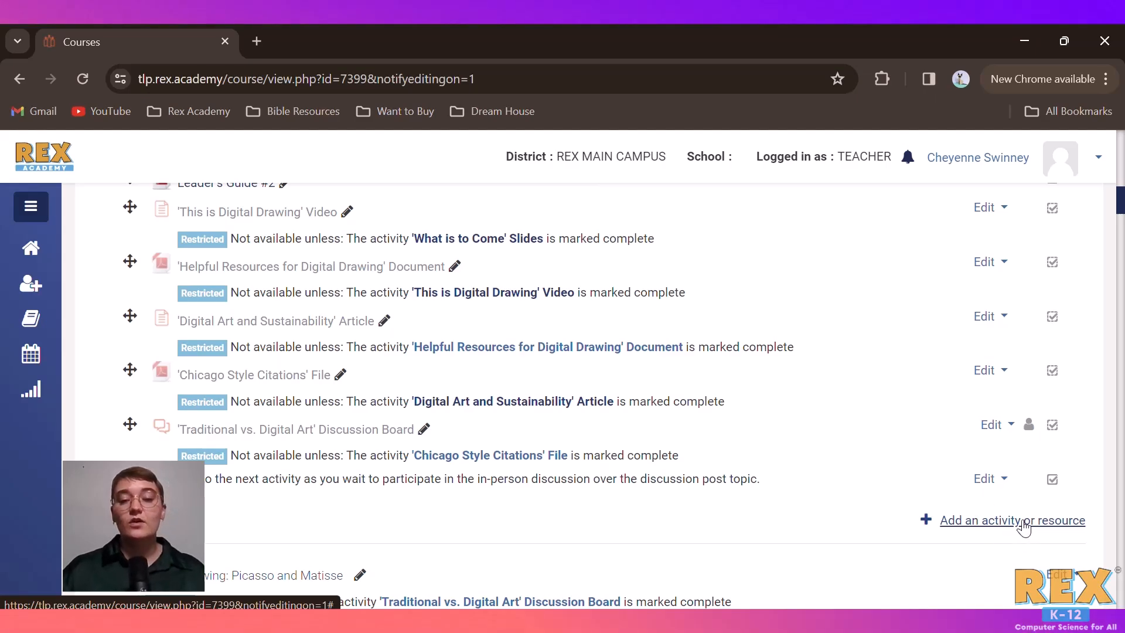
pyautogui.click(1087, 527)
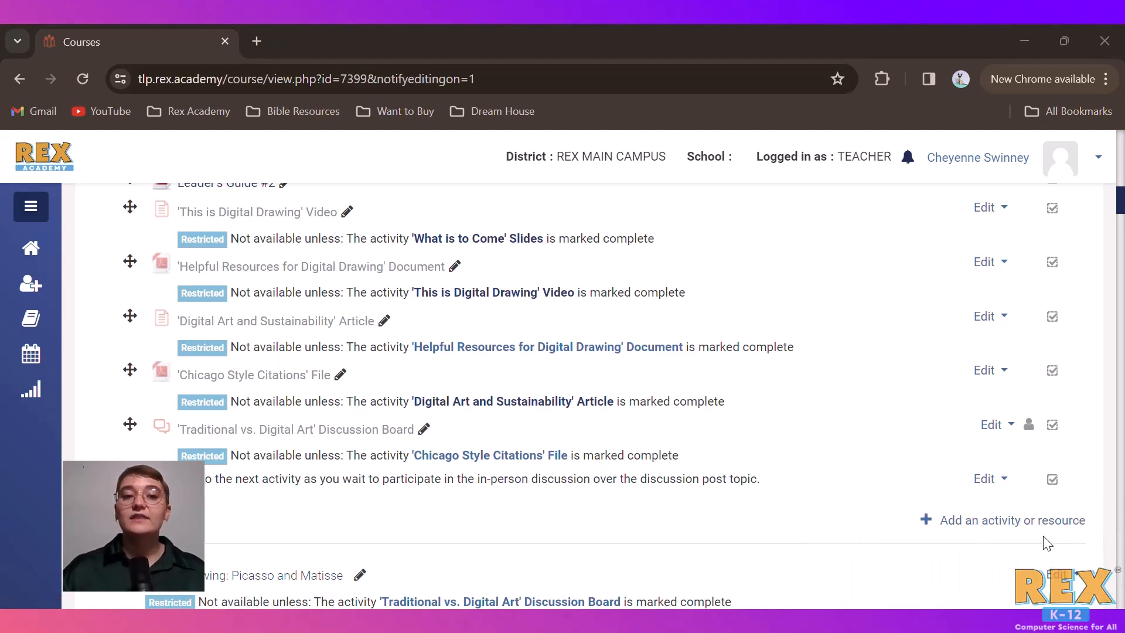
pyautogui.click(1048, 520)
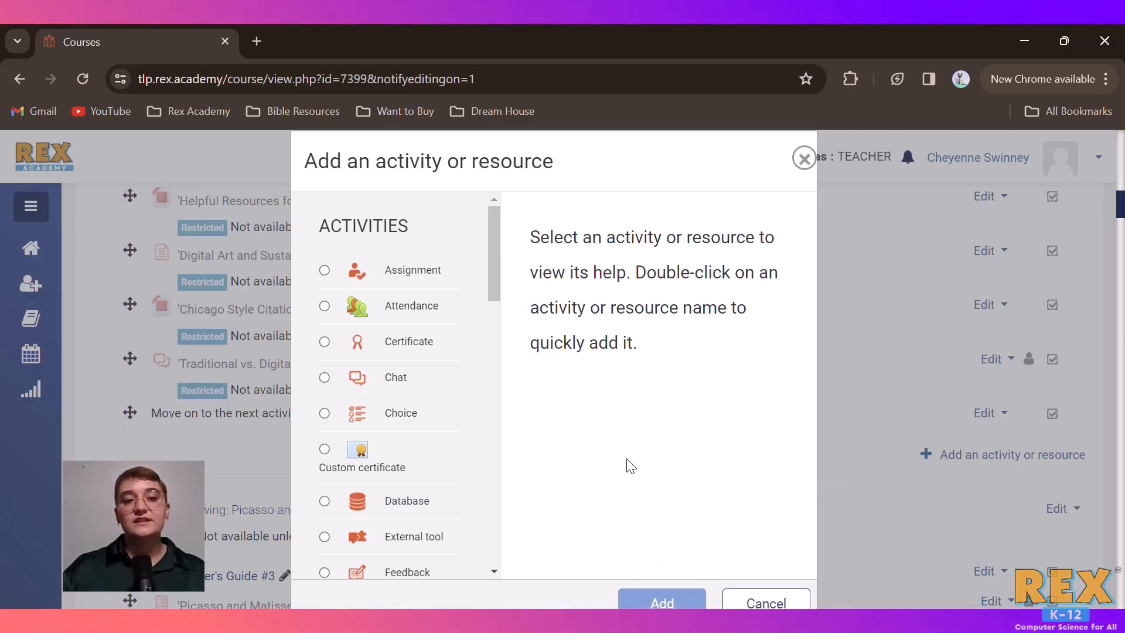
pyautogui.scroll(-15, 358, 370)
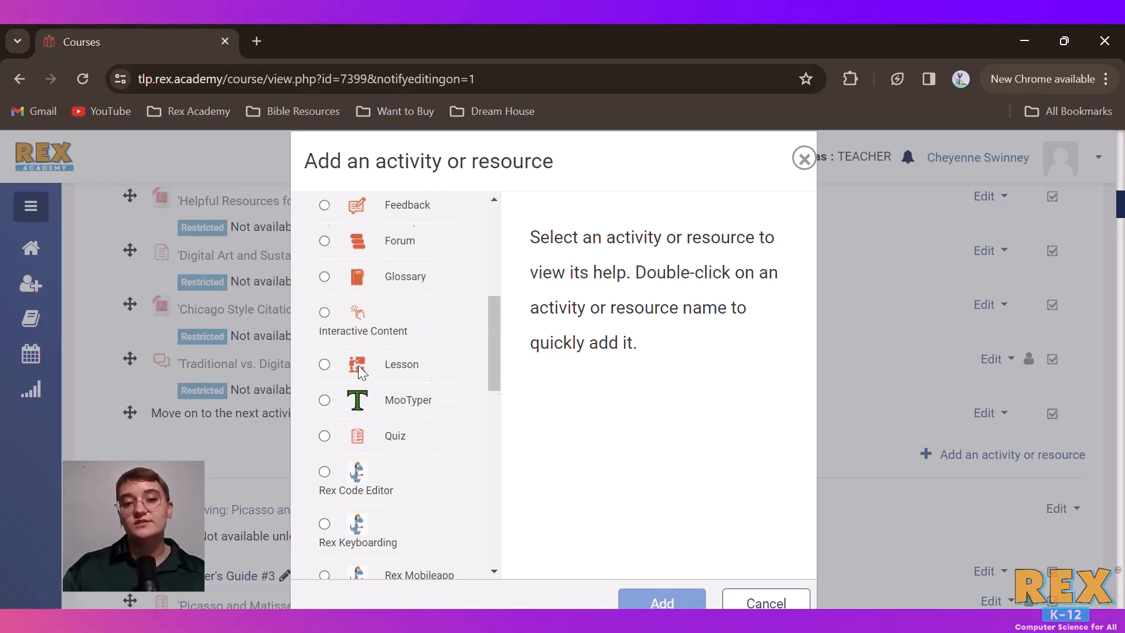
pyautogui.scroll(-5, 358, 371)
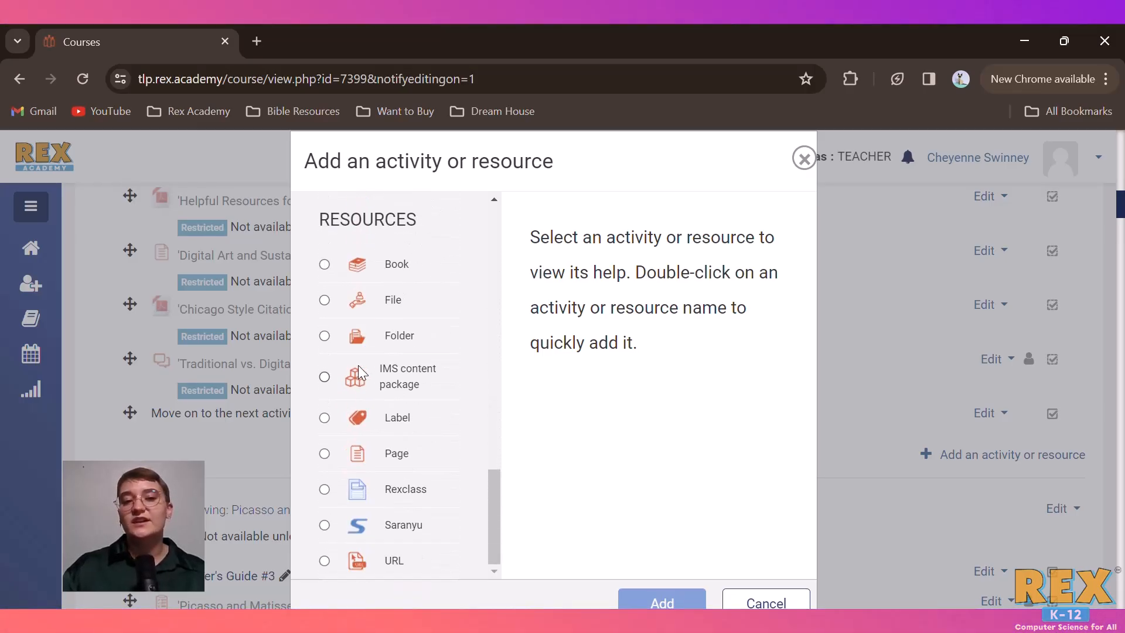
pyautogui.scroll(6, 358, 371)
pyautogui.scroll(10, 359, 371)
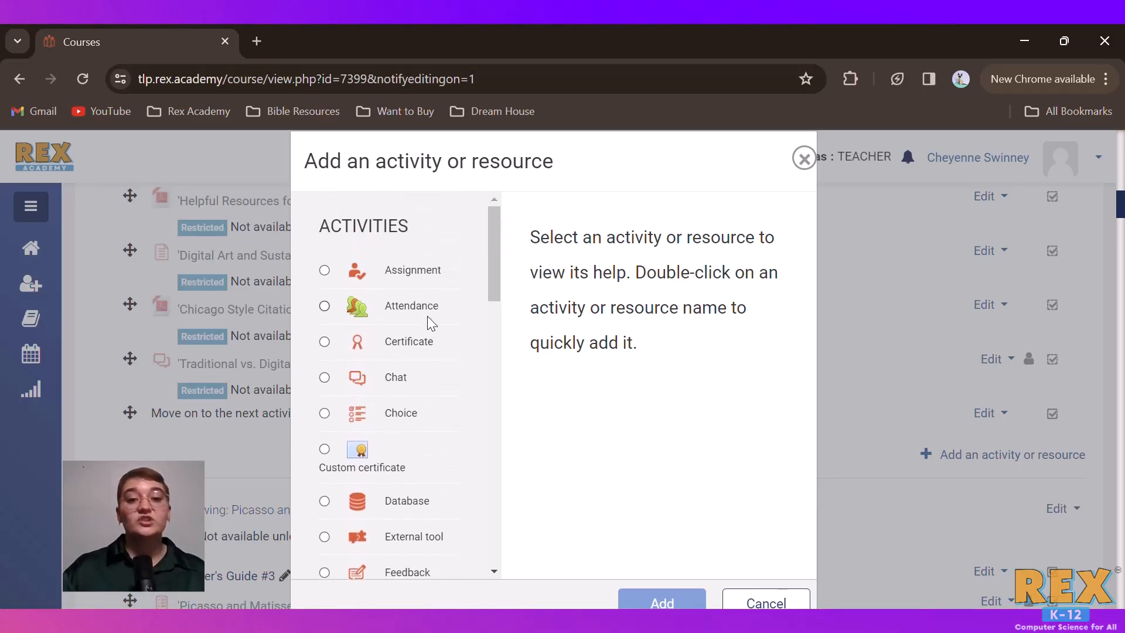
# Examine the descriptions of the Chat, Choice and Feedback activities
pyautogui.click(397, 384)
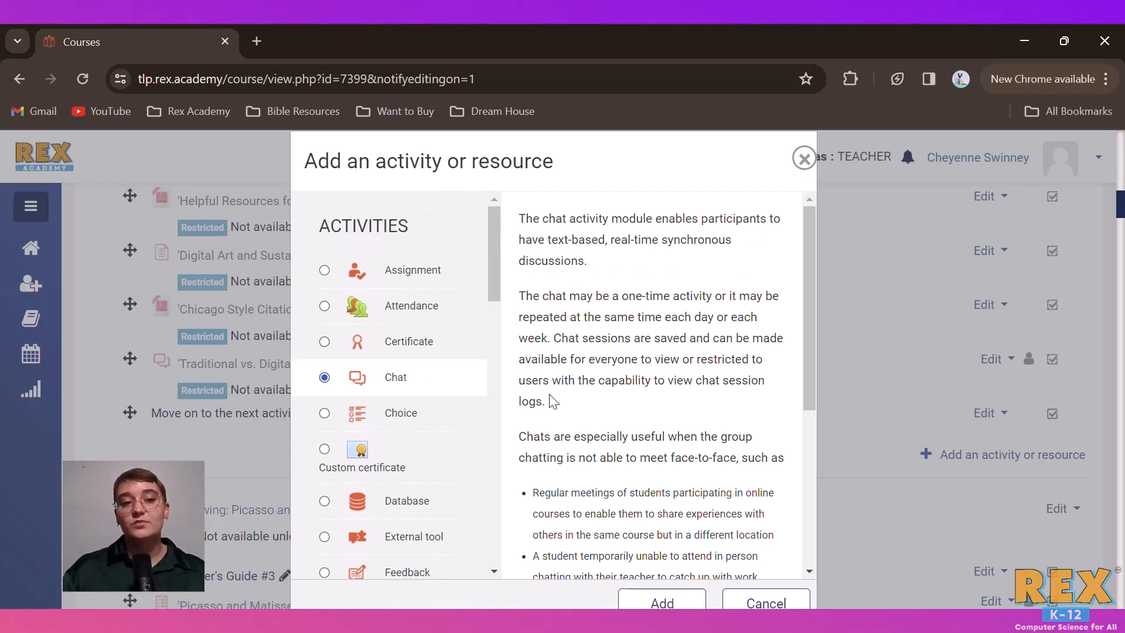
pyautogui.scroll(-5, 550, 402)
pyautogui.scroll(-3, 392, 459)
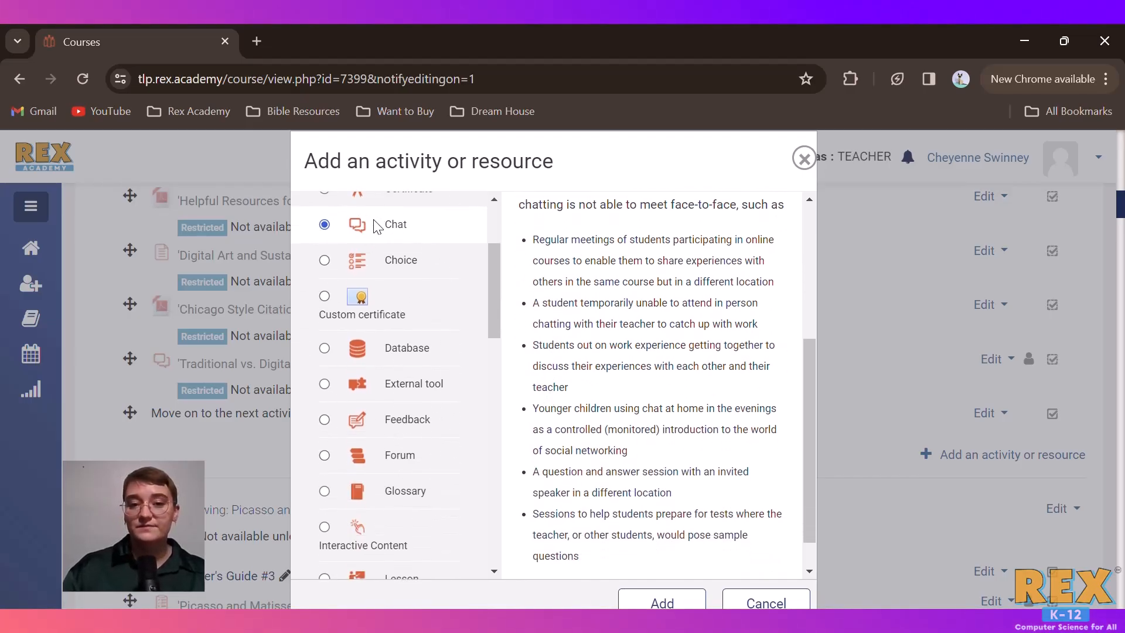
pyautogui.click(373, 263)
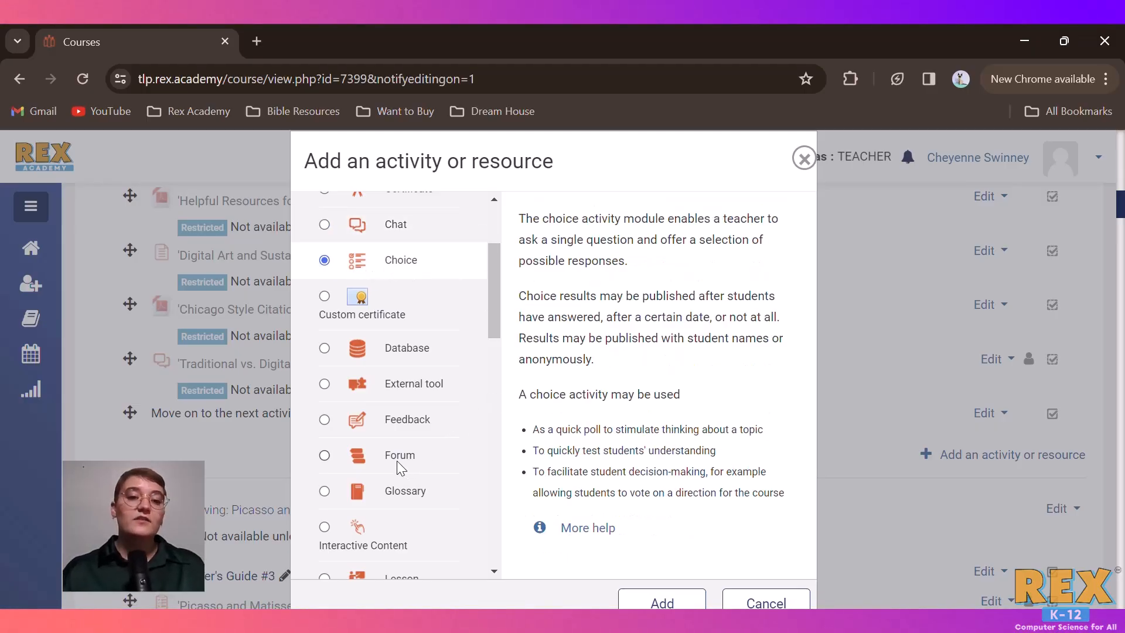
pyautogui.click(391, 419)
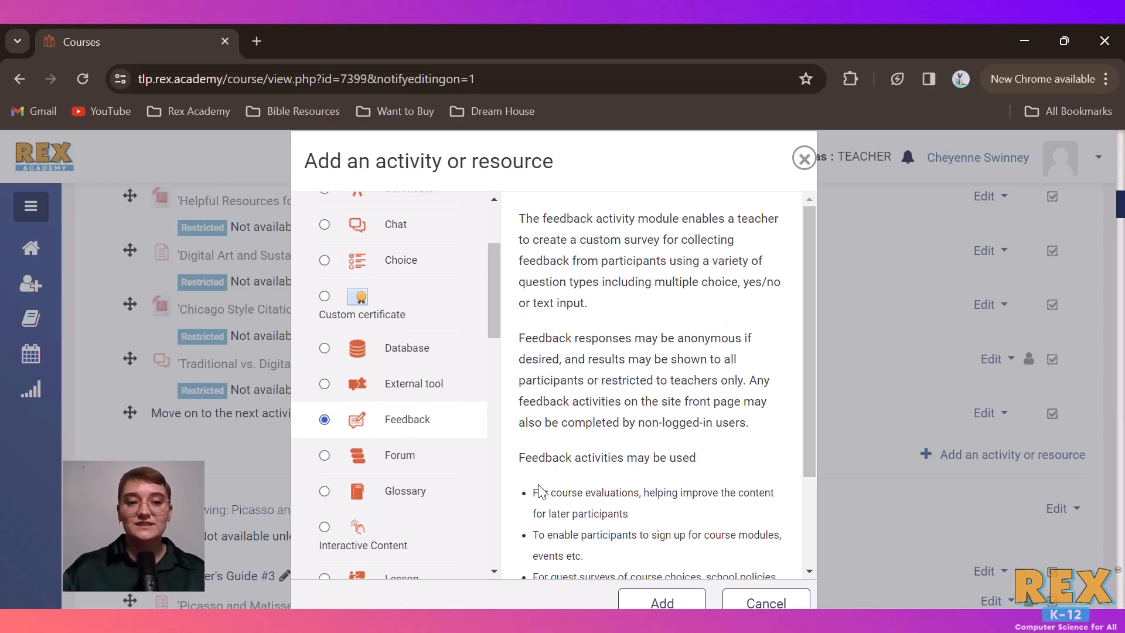
# Examine the description of the Label resource
pyautogui.scroll(-10, 420, 478)
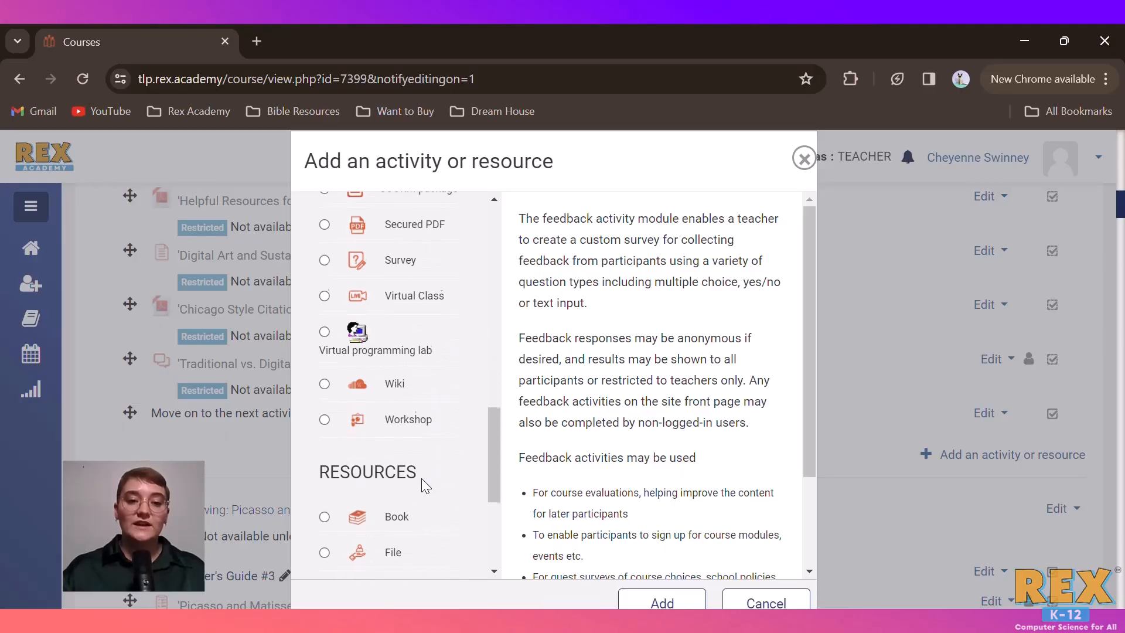
pyautogui.scroll(-3, 416, 439)
pyautogui.scroll(-1, 405, 463)
pyautogui.click(410, 420)
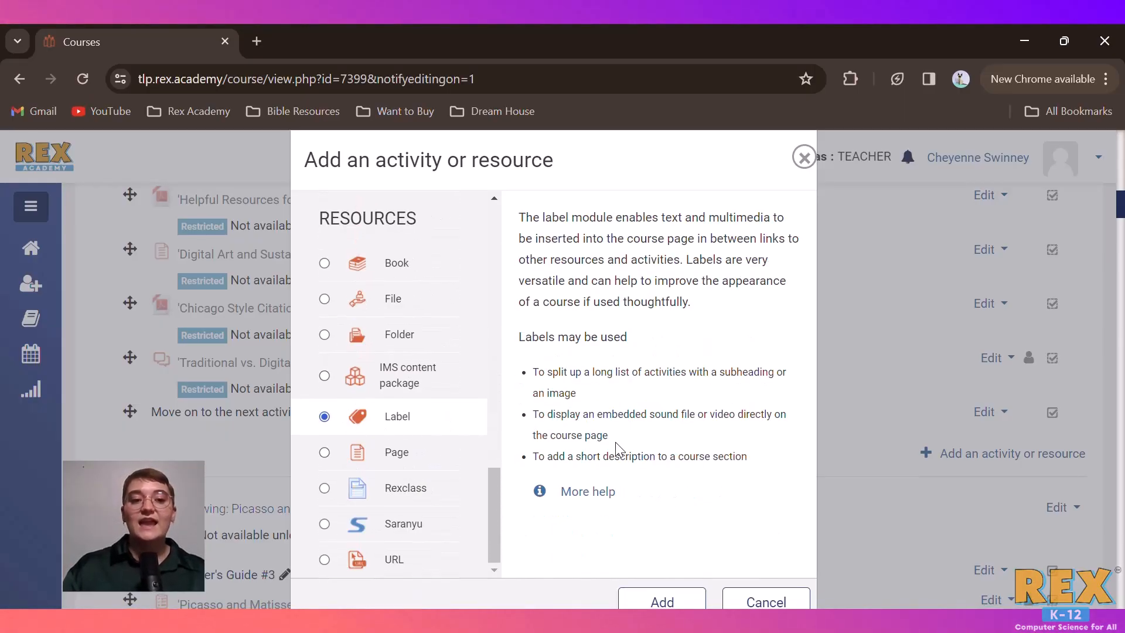
pyautogui.scroll(-1, 615, 441)
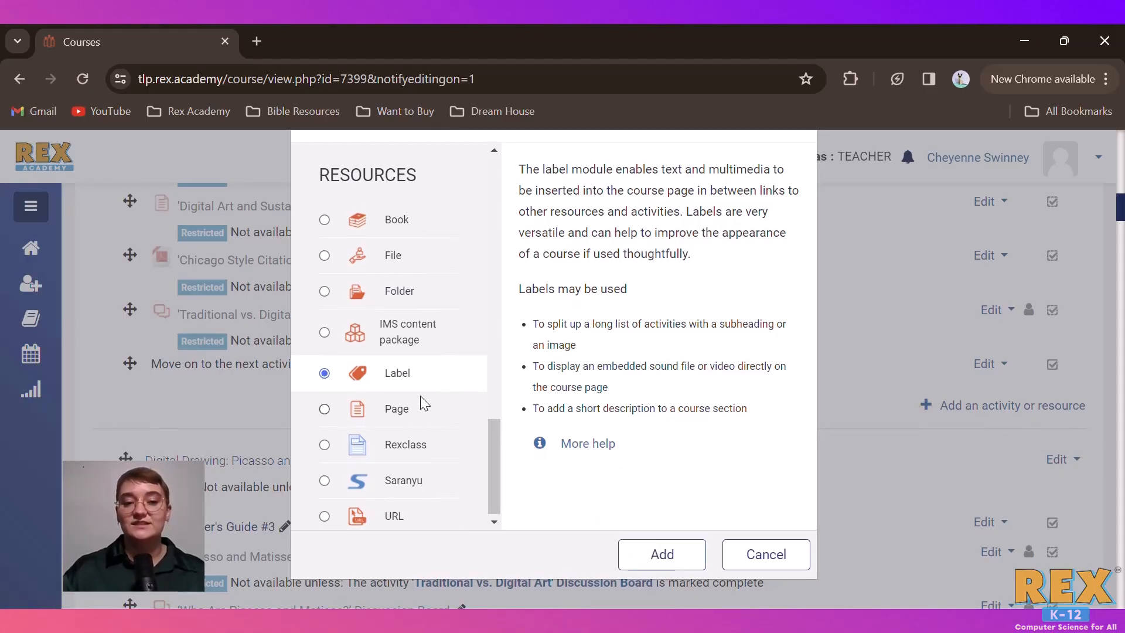
# Start adding a new Feedback activity to the Digital Drawing Introduction section
pyautogui.scroll(10, 421, 398)
pyautogui.scroll(3, 420, 395)
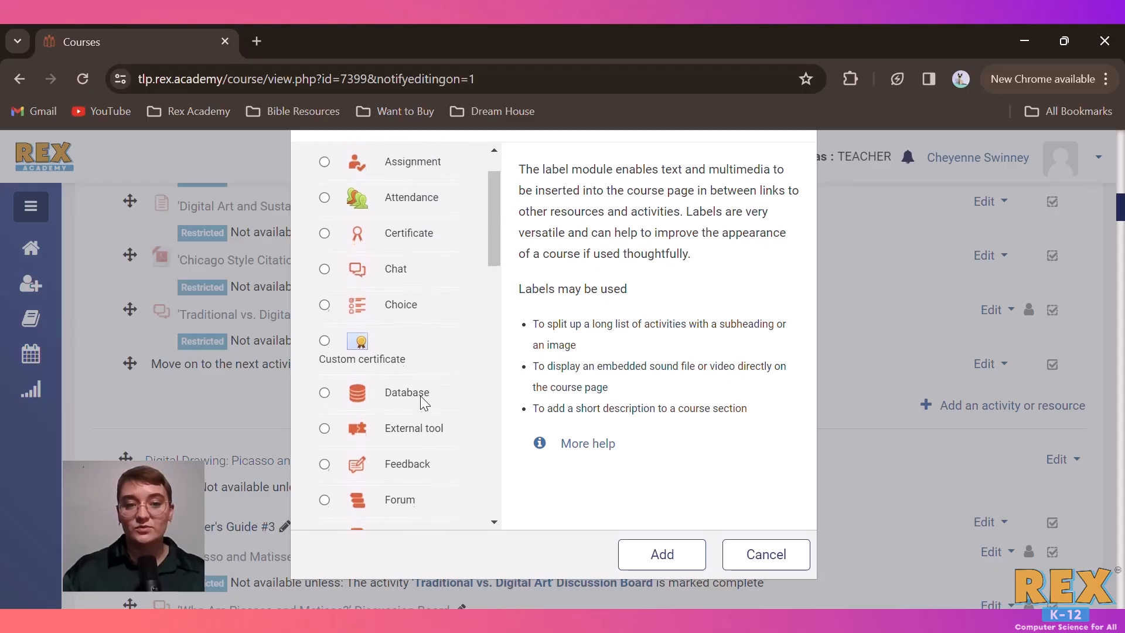
pyautogui.click(404, 464)
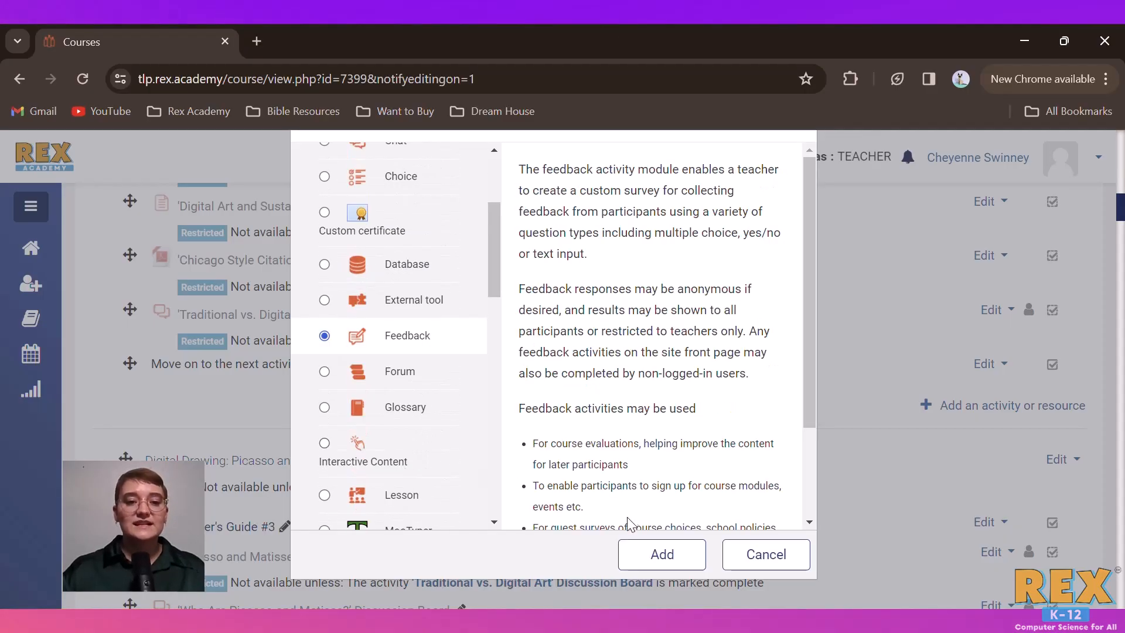
pyautogui.click(657, 551)
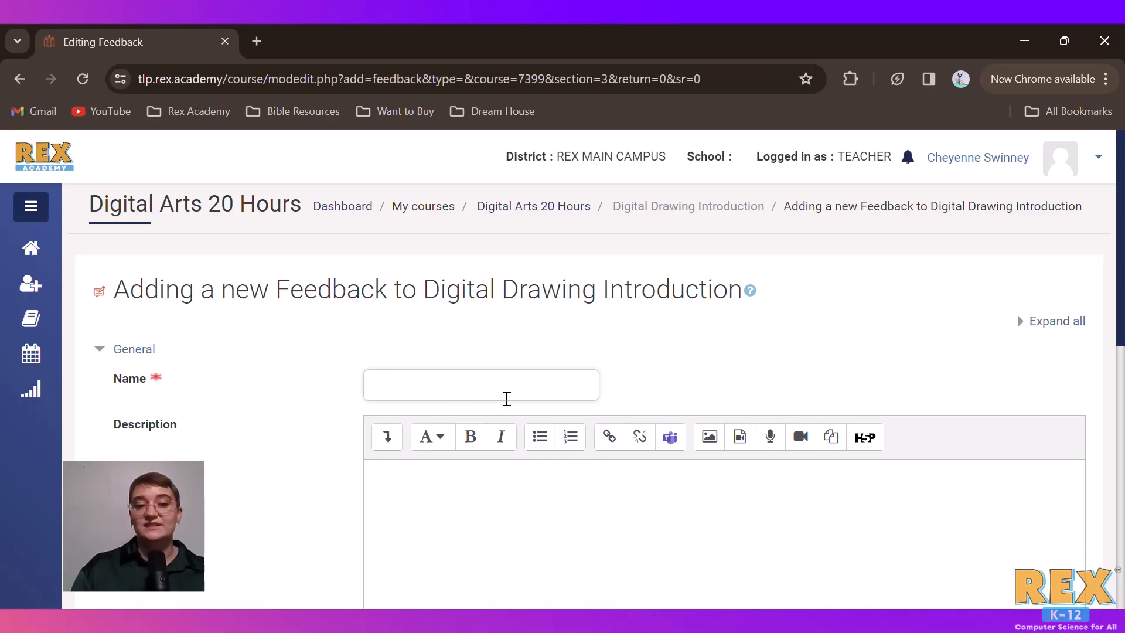
# Look through the new Feedback activity's settings, including the question and submission settings
pyautogui.scroll(-8, 507, 399)
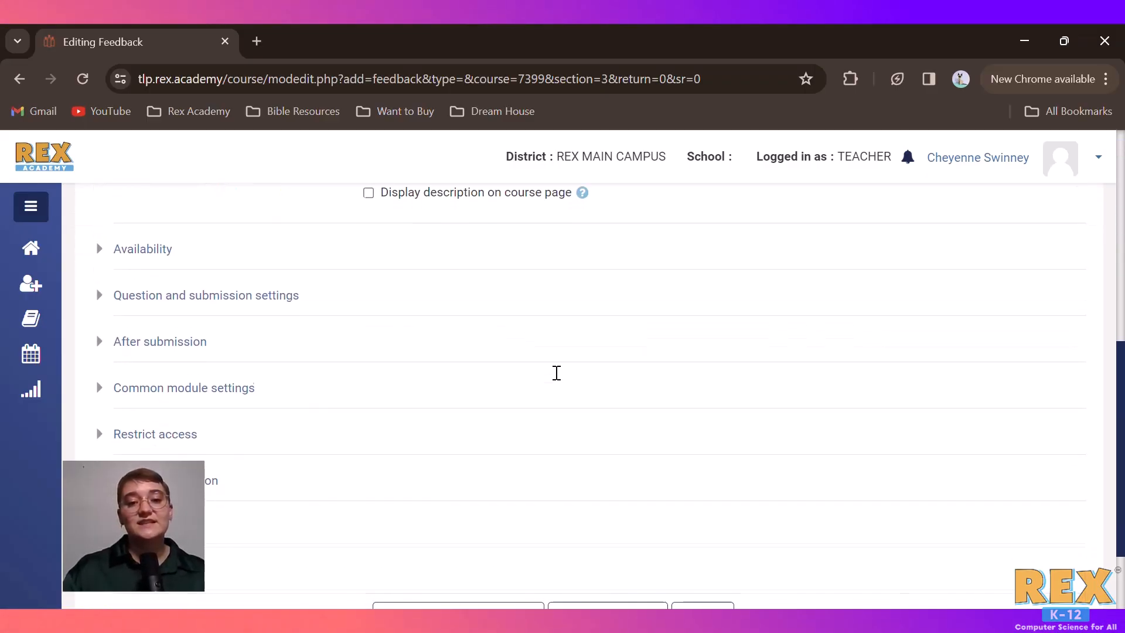
pyautogui.scroll(-1, 557, 373)
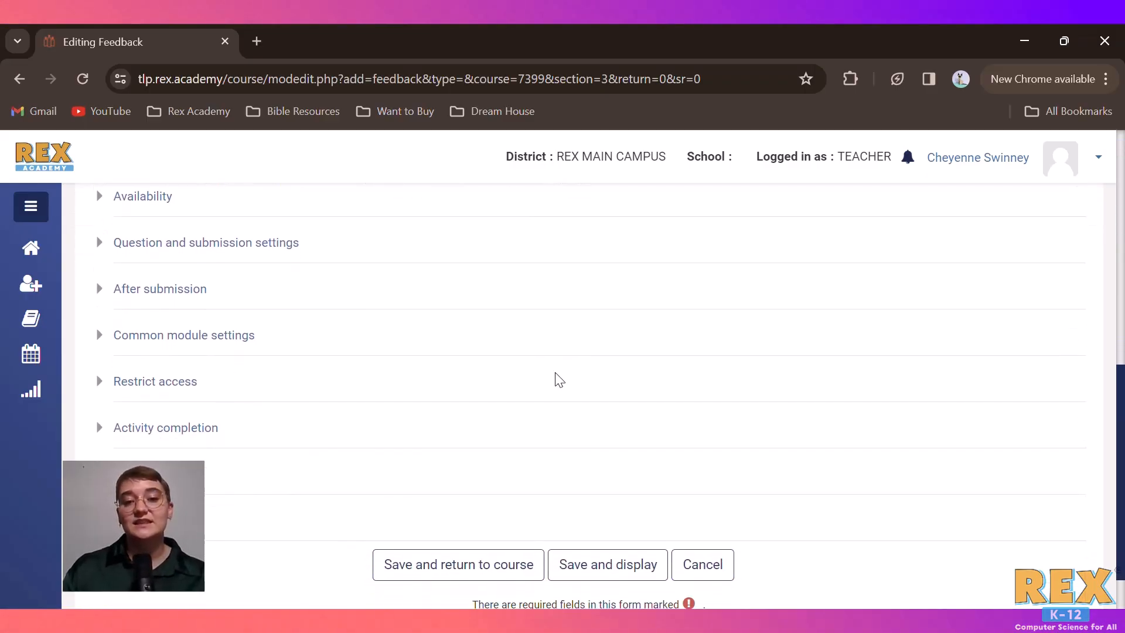
pyautogui.click(253, 243)
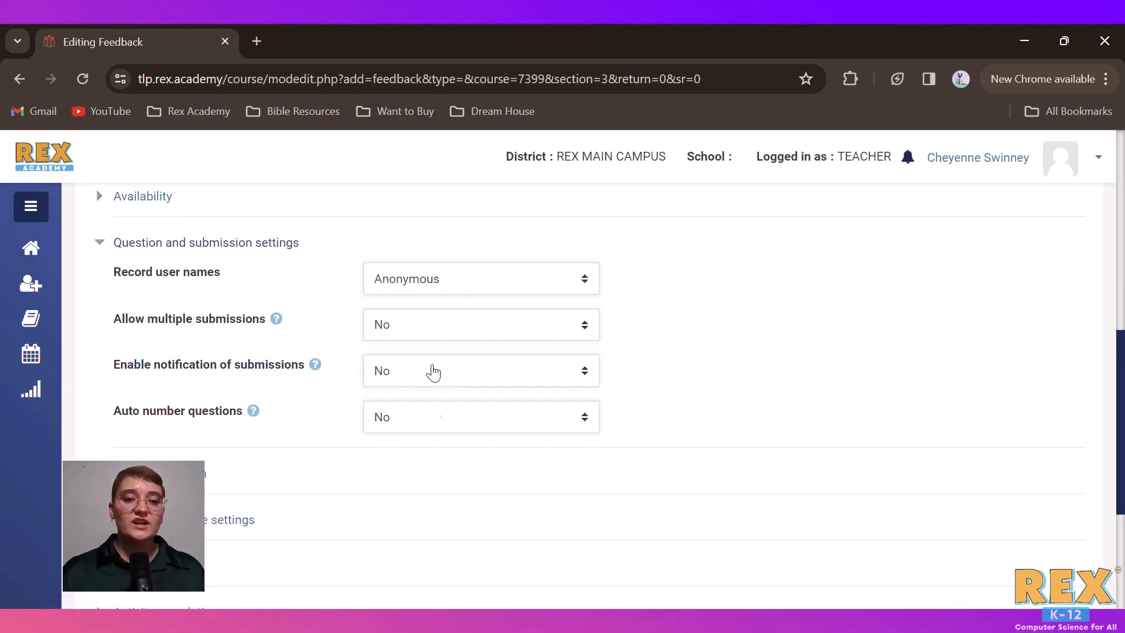
pyautogui.scroll(-4, 433, 372)
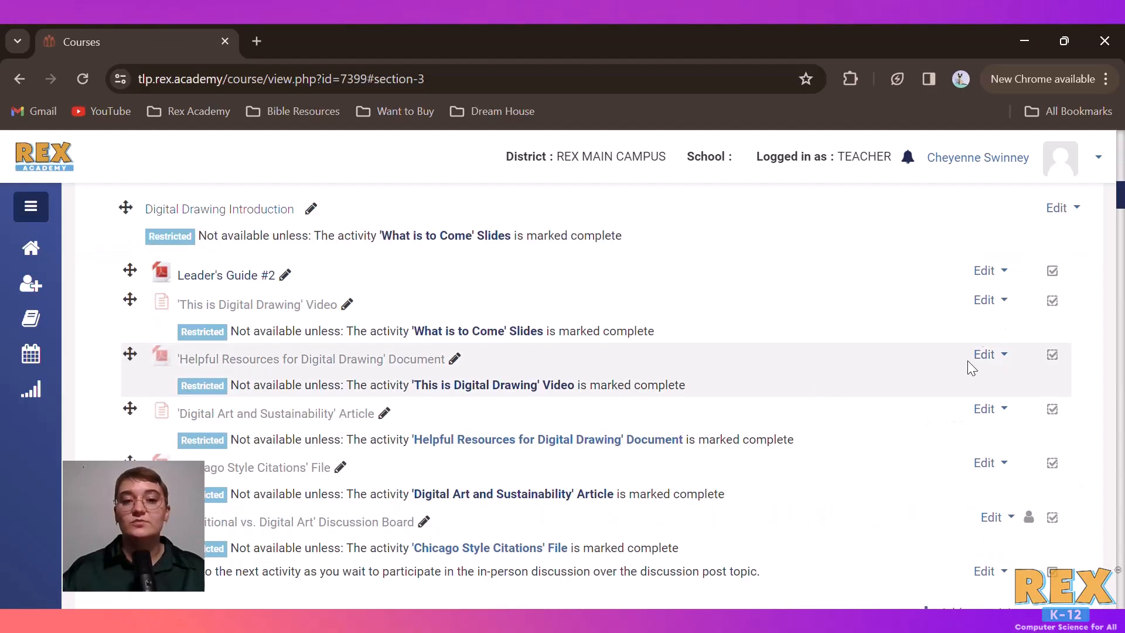
# Open the settings of the 'This is Digital Drawing' Video and show its access restrictions
pyautogui.click(994, 303)
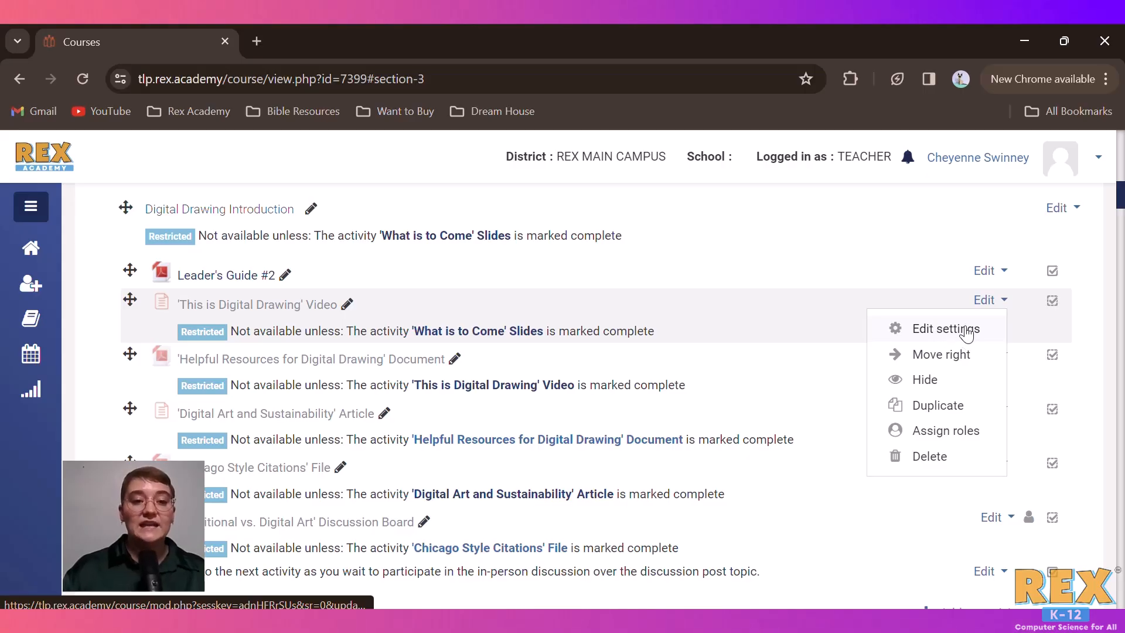
pyautogui.click(971, 332)
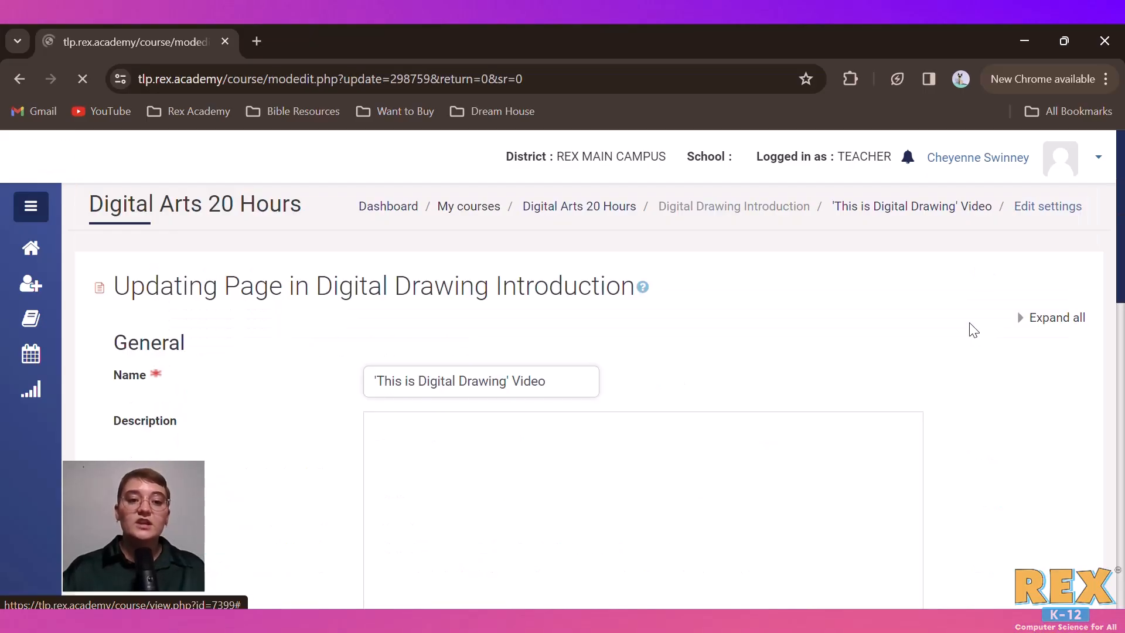
pyautogui.scroll(-15, 672, 412)
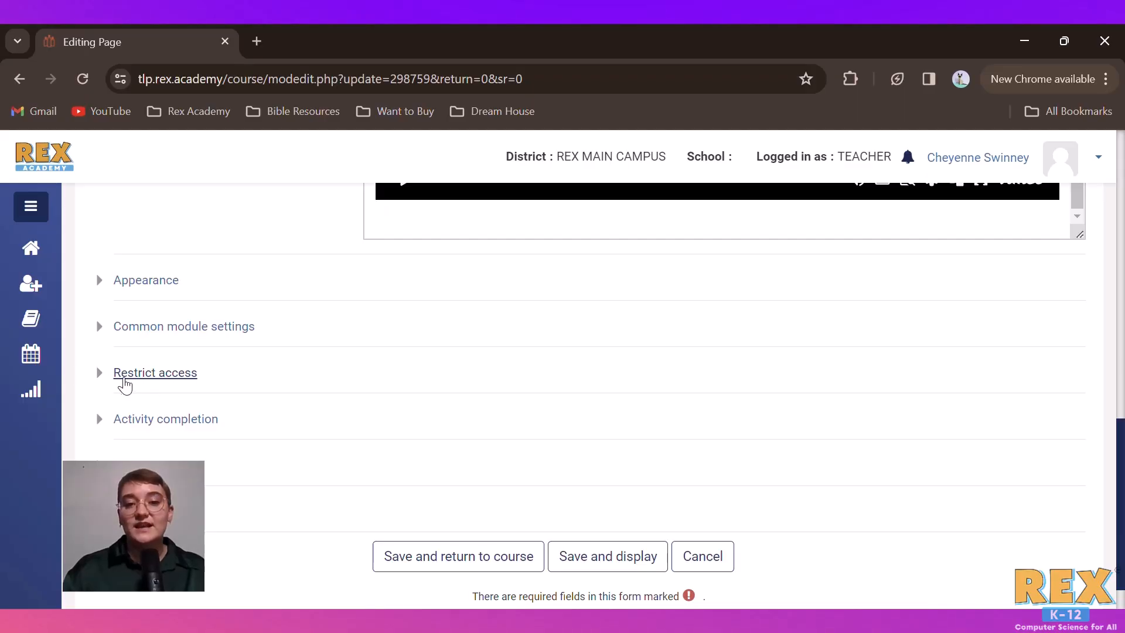
pyautogui.click(166, 379)
pyautogui.scroll(-2, 389, 418)
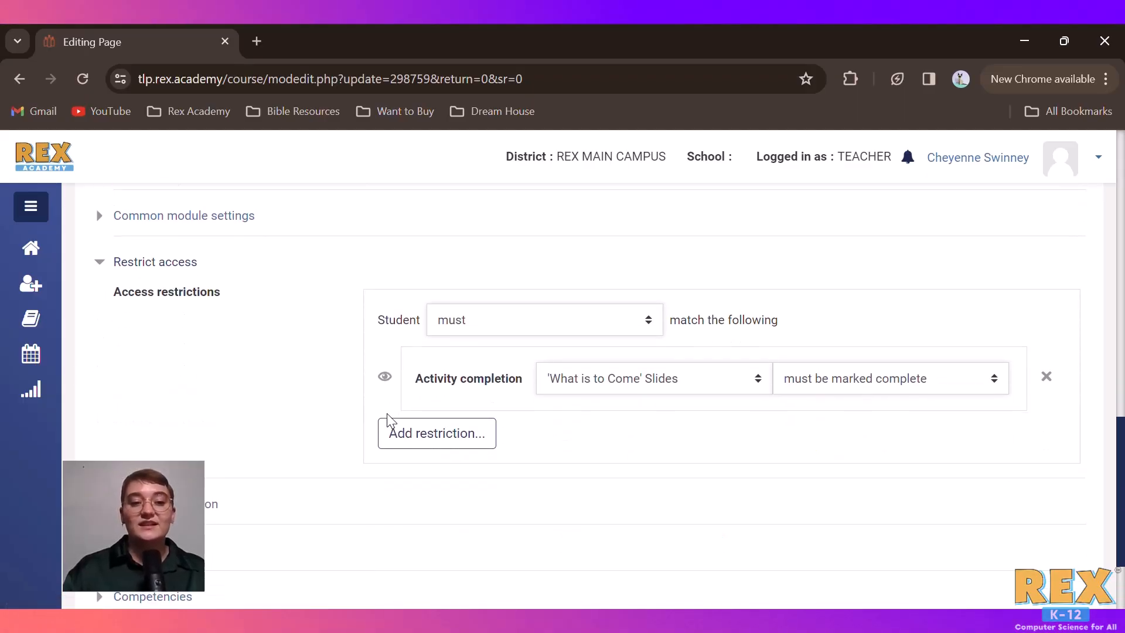
# Examine the activities and completion conditions selectable for the video's access restriction without changing either choice
pyautogui.click(626, 388)
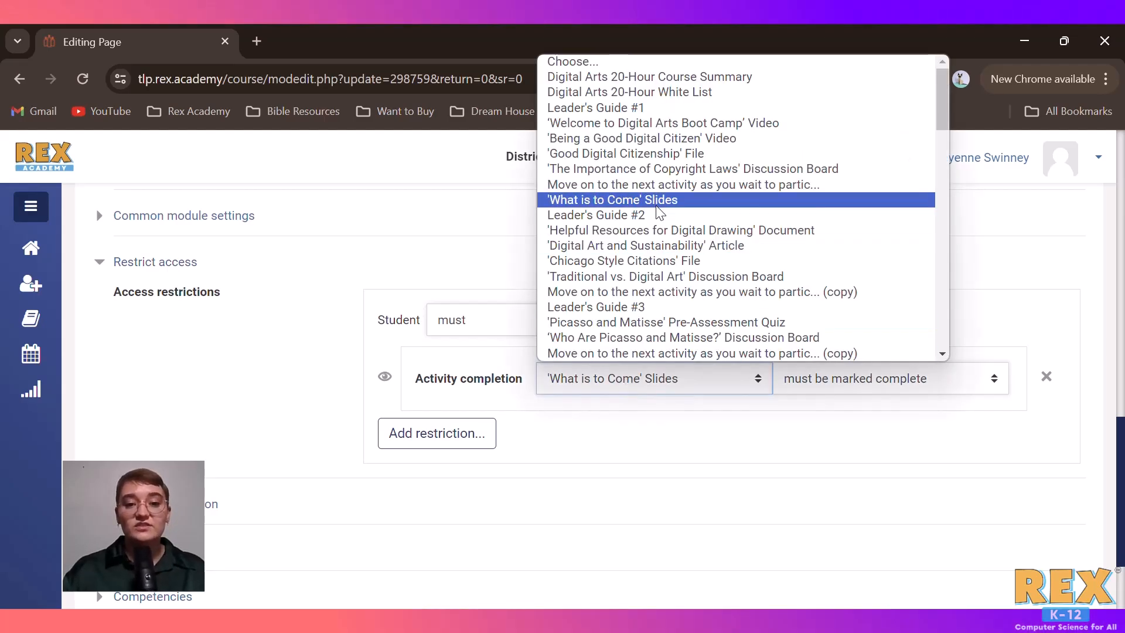
pyautogui.scroll(-10, 665, 339)
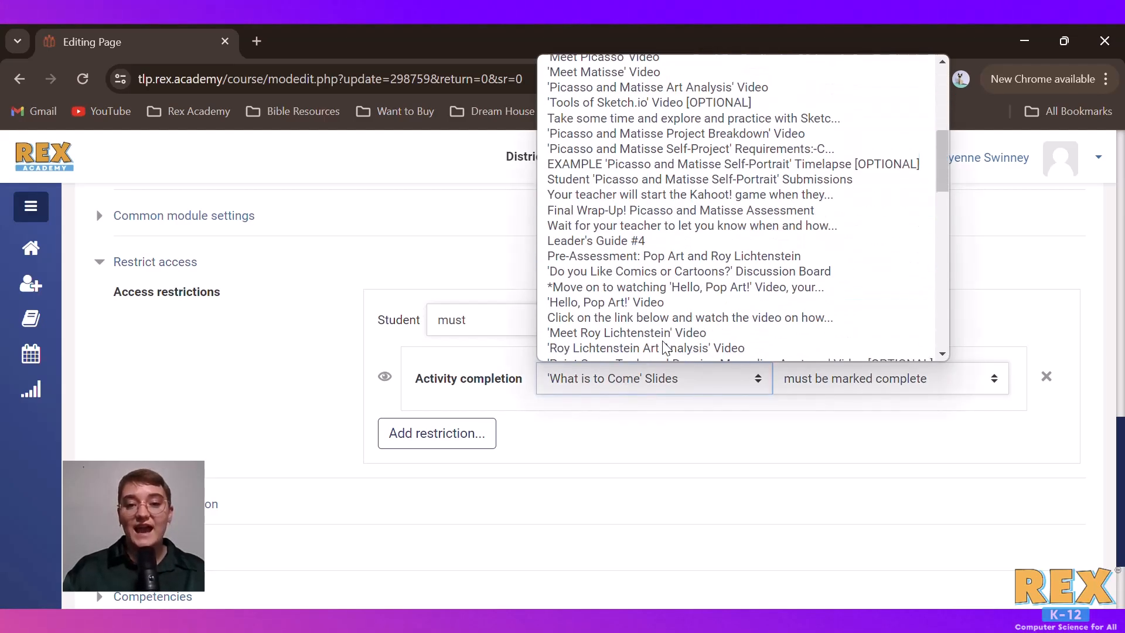
pyautogui.scroll(-5, 665, 346)
pyautogui.scroll(5, 706, 188)
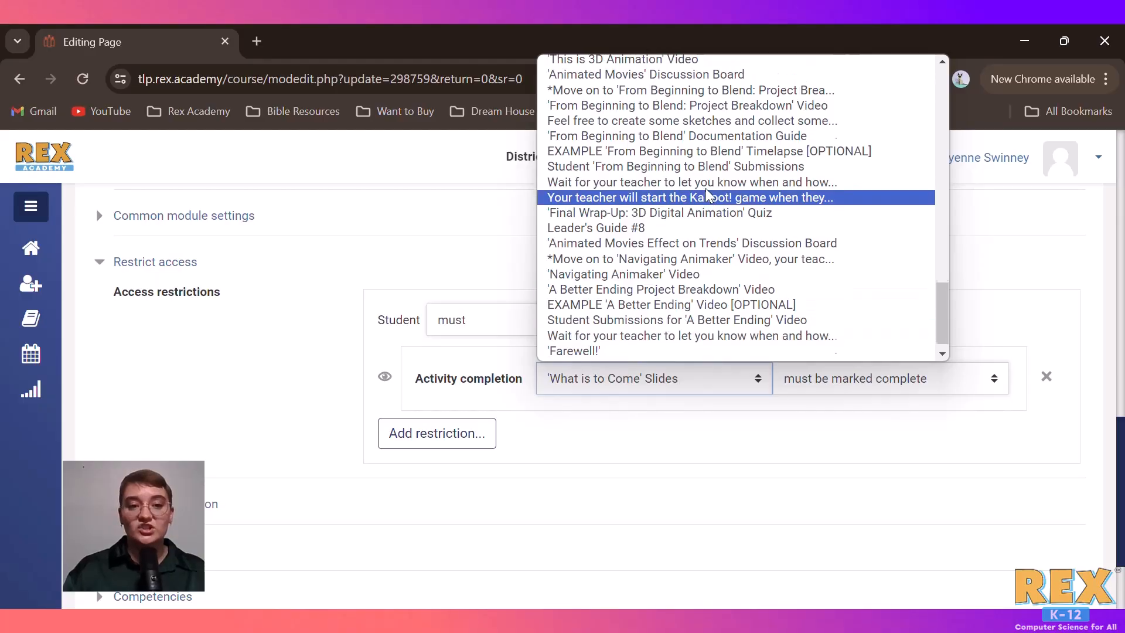
pyautogui.scroll(10, 705, 188)
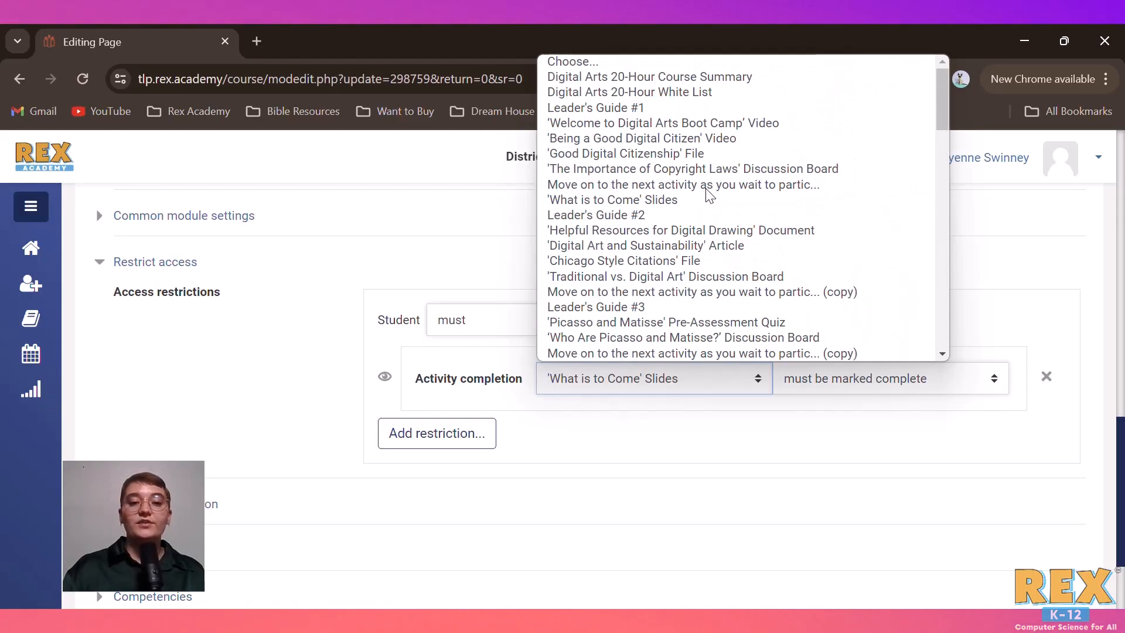
pyautogui.click(779, 504)
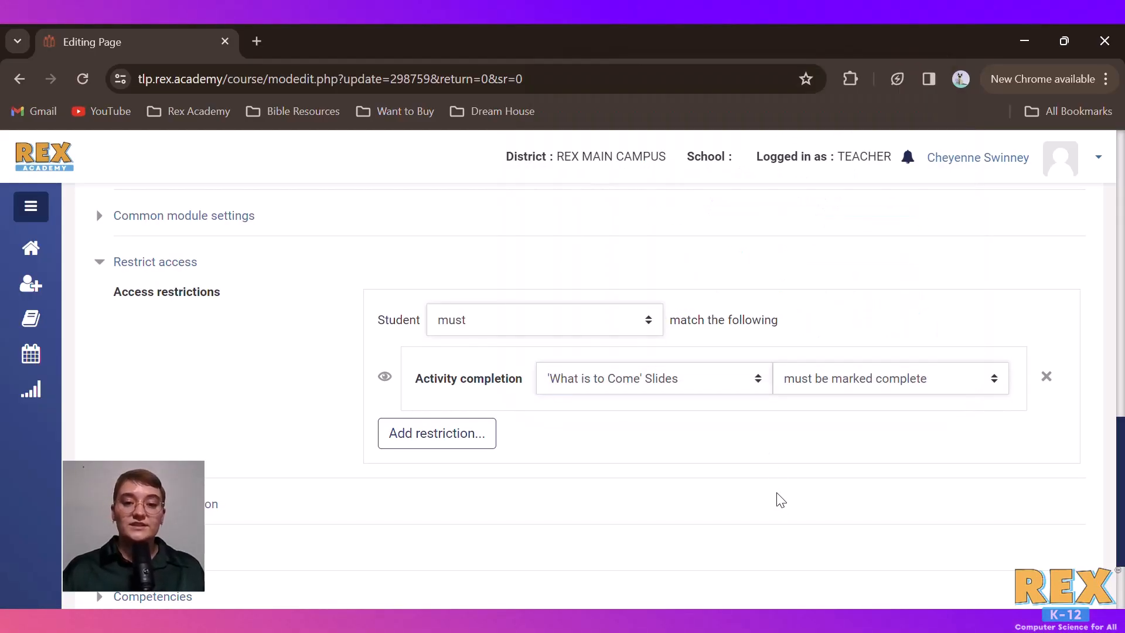
pyautogui.click(905, 391)
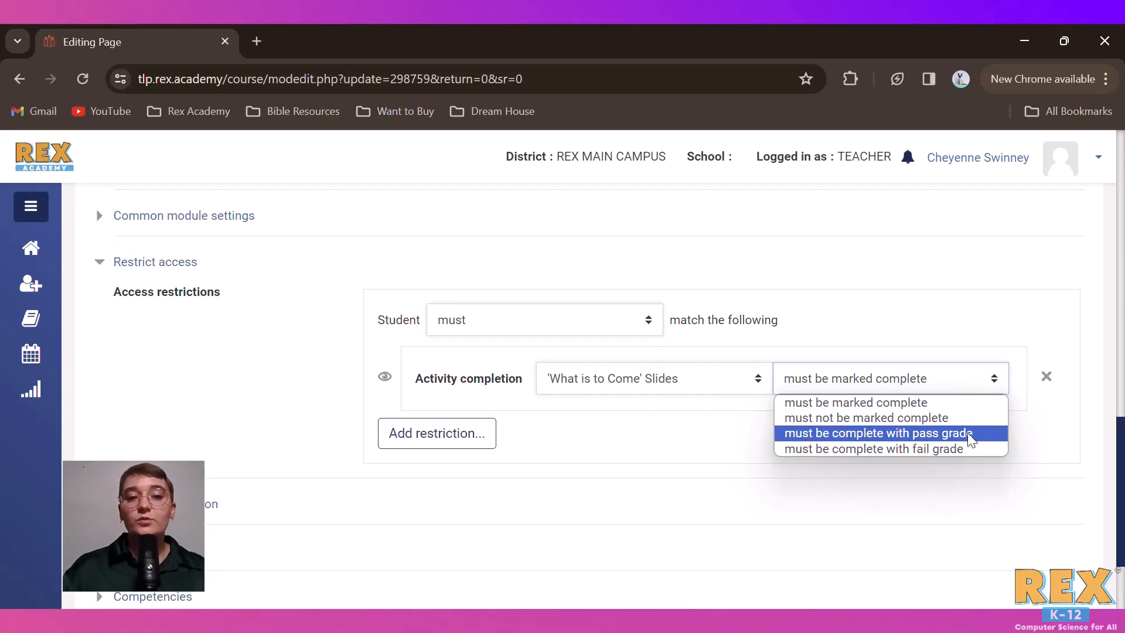
pyautogui.click(705, 482)
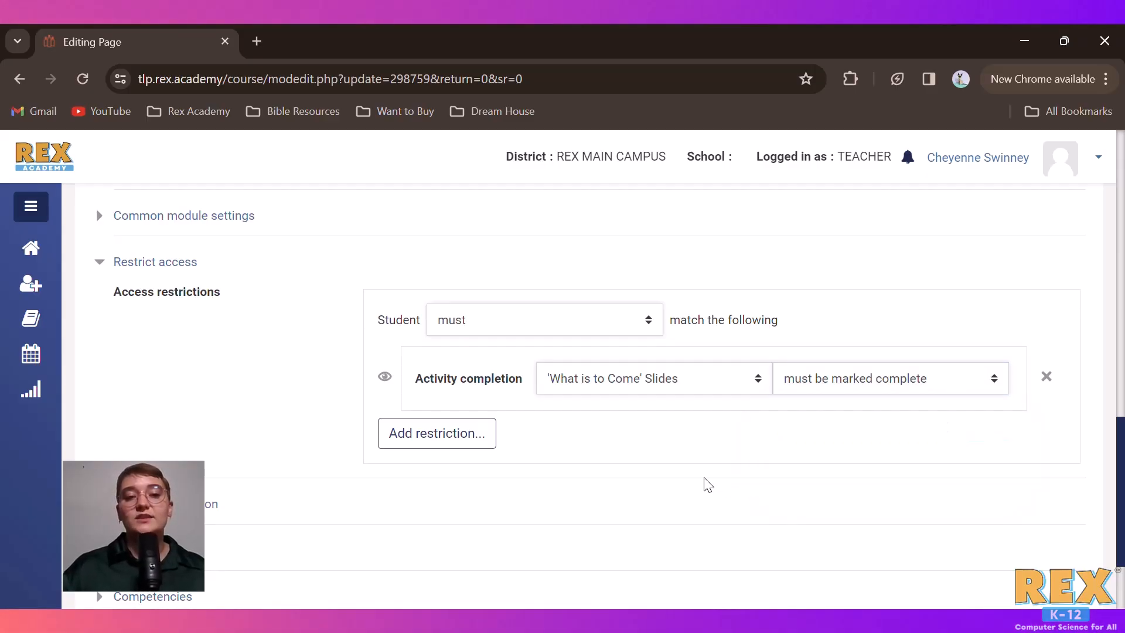
# Examine the video's activity completion settings, then leave its settings without saving
pyautogui.scroll(-1, 707, 485)
pyautogui.scroll(-3, 709, 487)
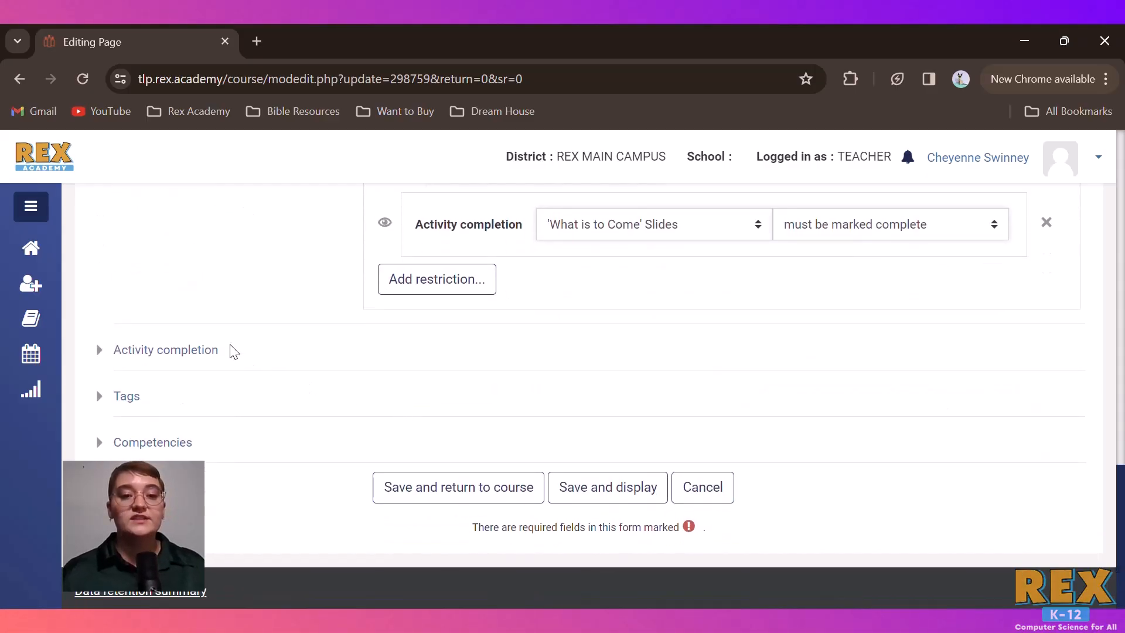
pyautogui.scroll(2, 114, 351)
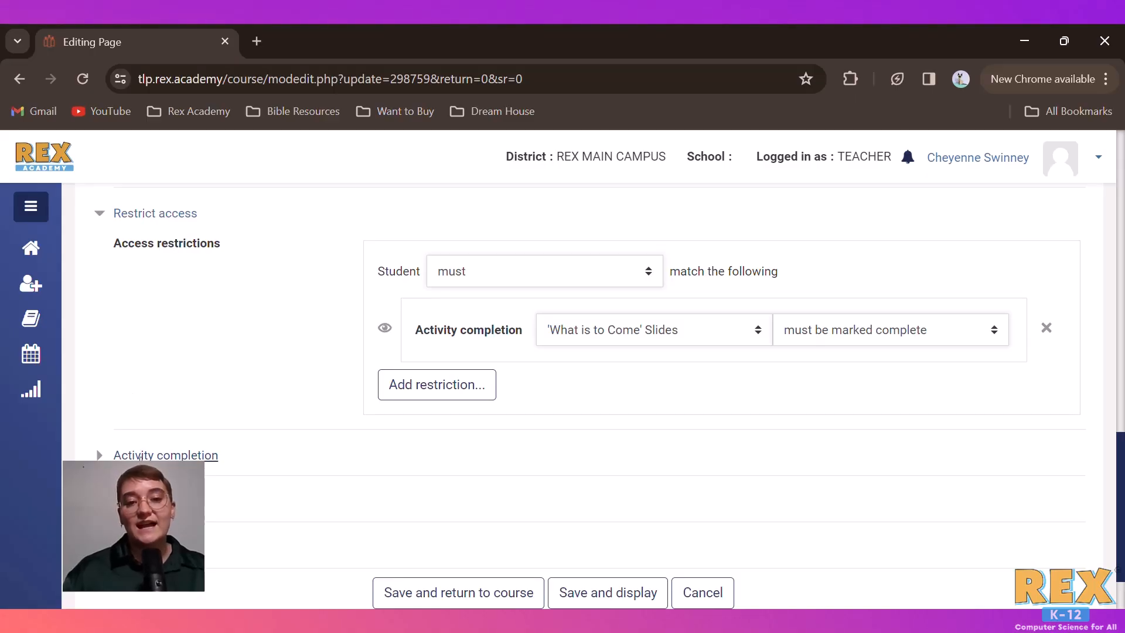
pyautogui.click(199, 457)
pyautogui.scroll(-3, 378, 451)
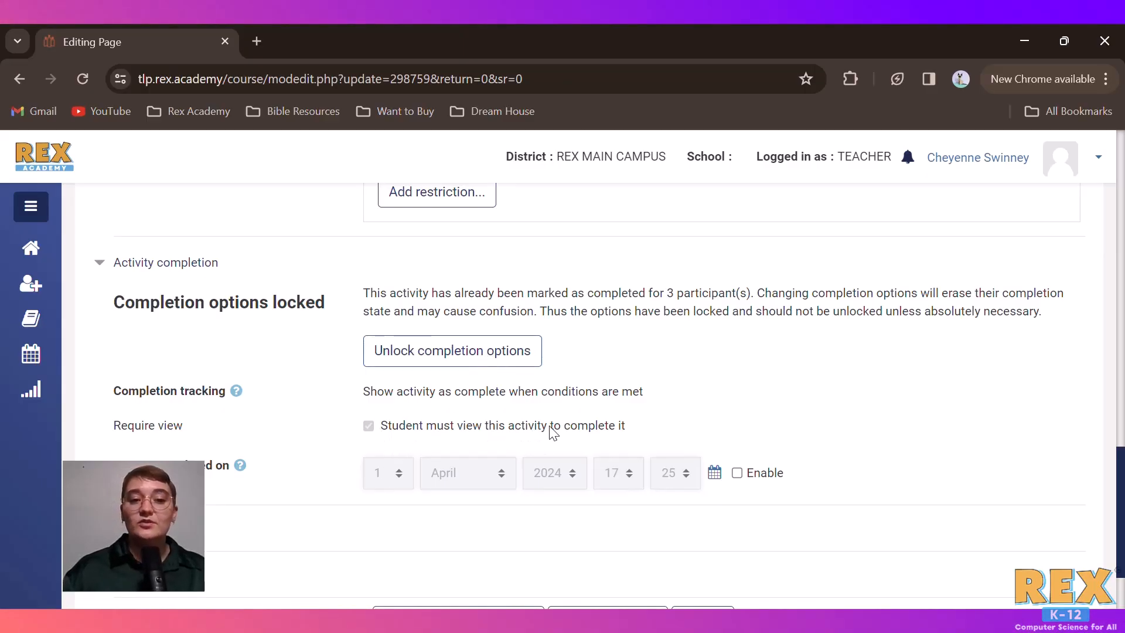
pyautogui.scroll(-2, 699, 535)
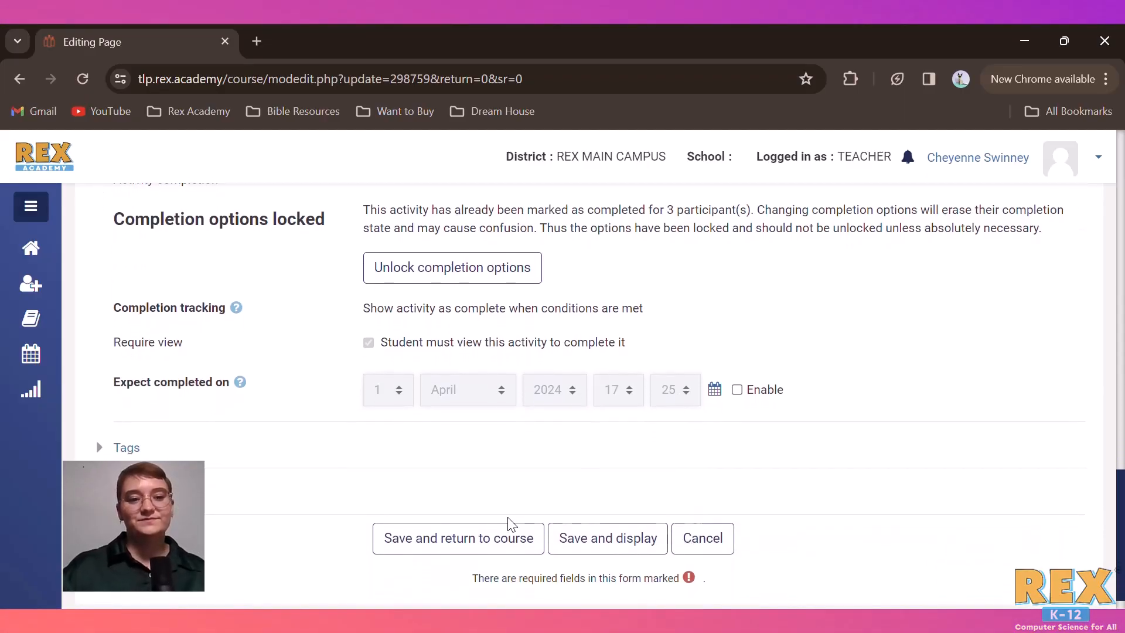
pyautogui.click(696, 549)
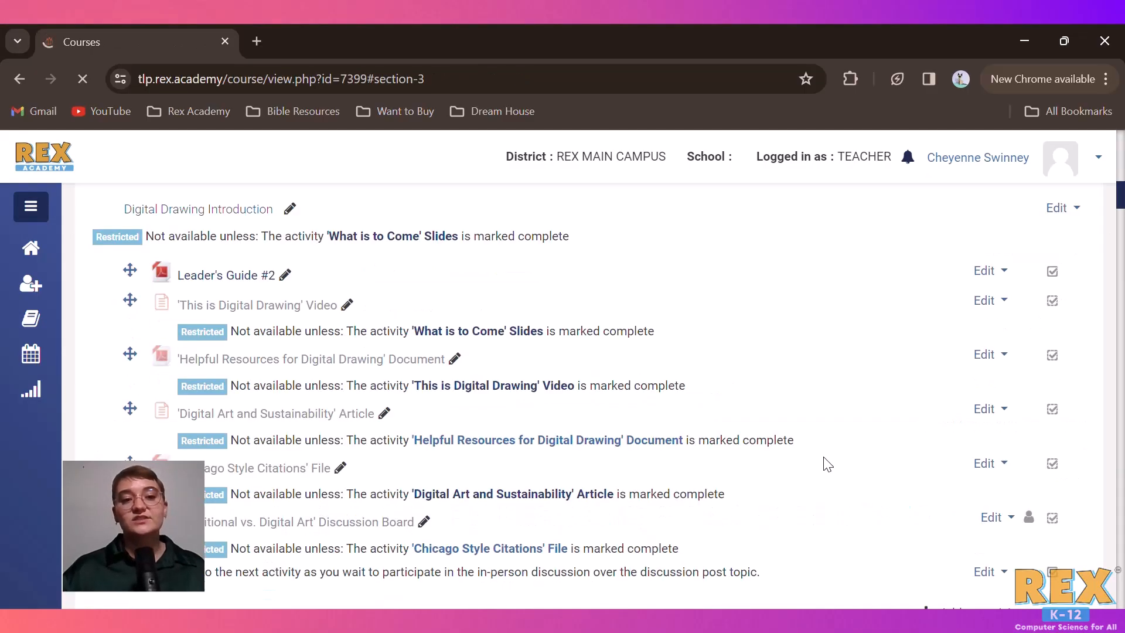
# Open the settings of the Announcements forum in the course's General section and look through the setting categories
pyautogui.scroll(10, 688, 260)
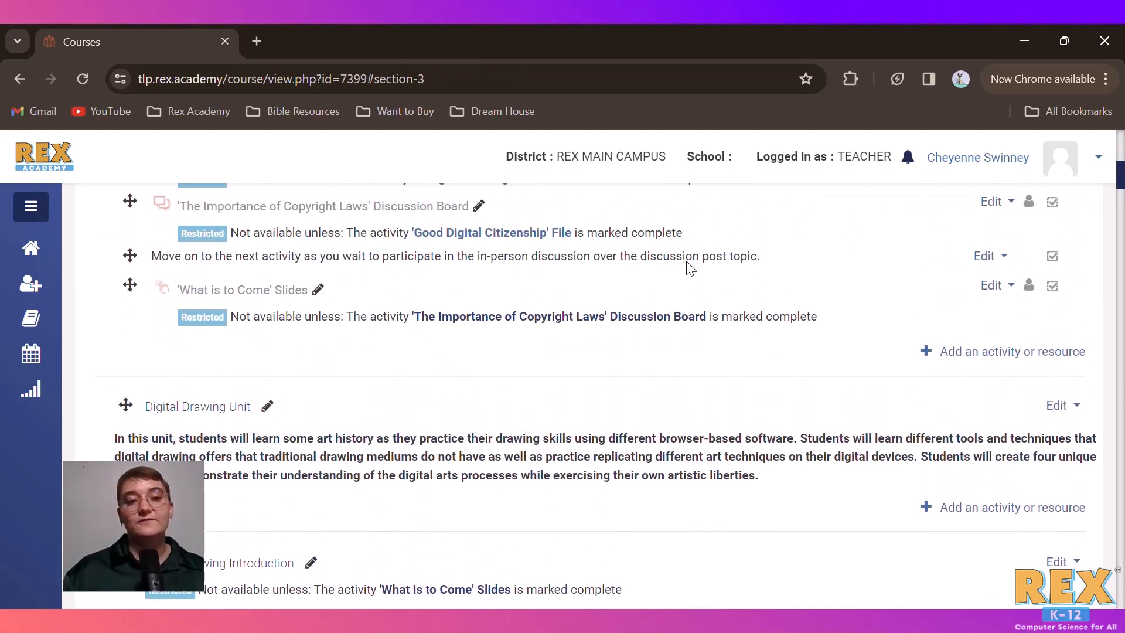
pyautogui.scroll(10, 687, 260)
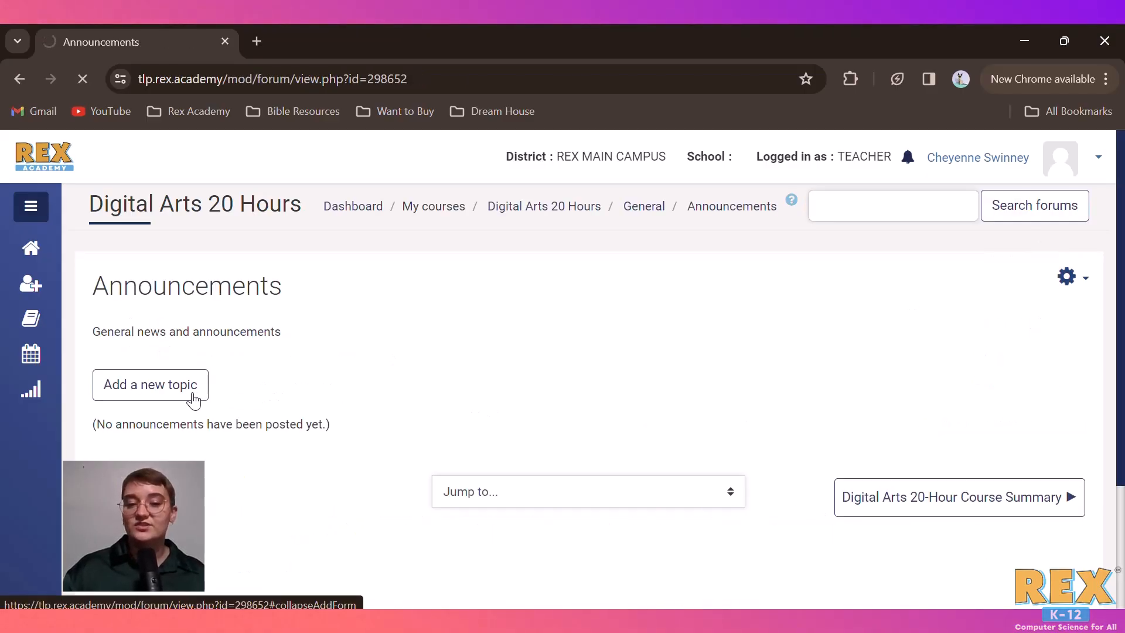
pyautogui.scroll(-10, 302, 465)
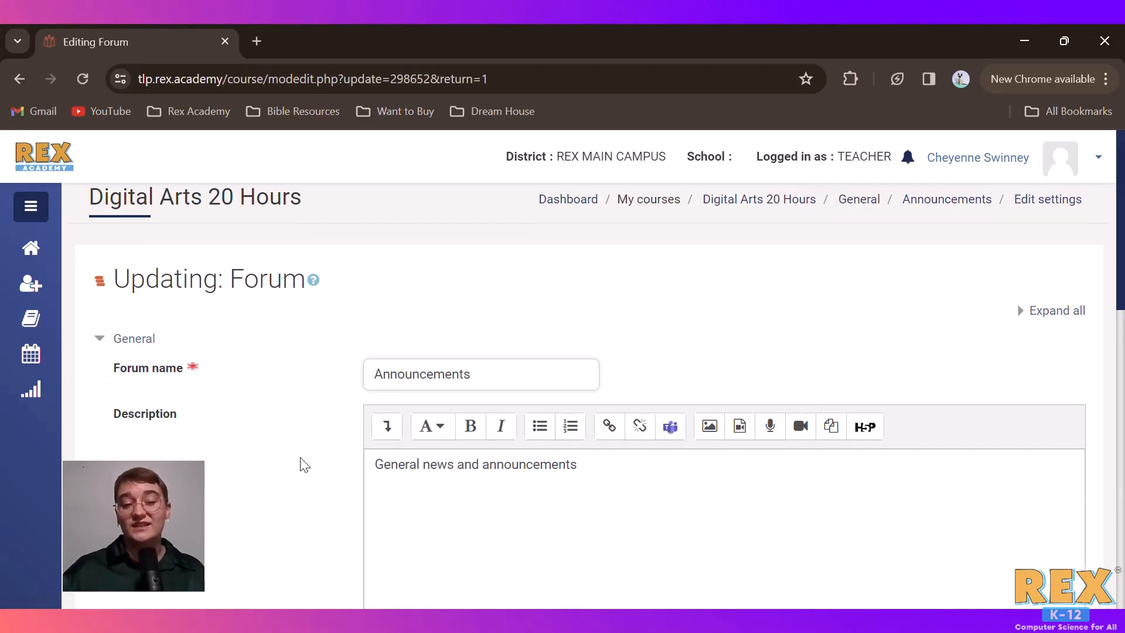
pyautogui.scroll(-5, 302, 463)
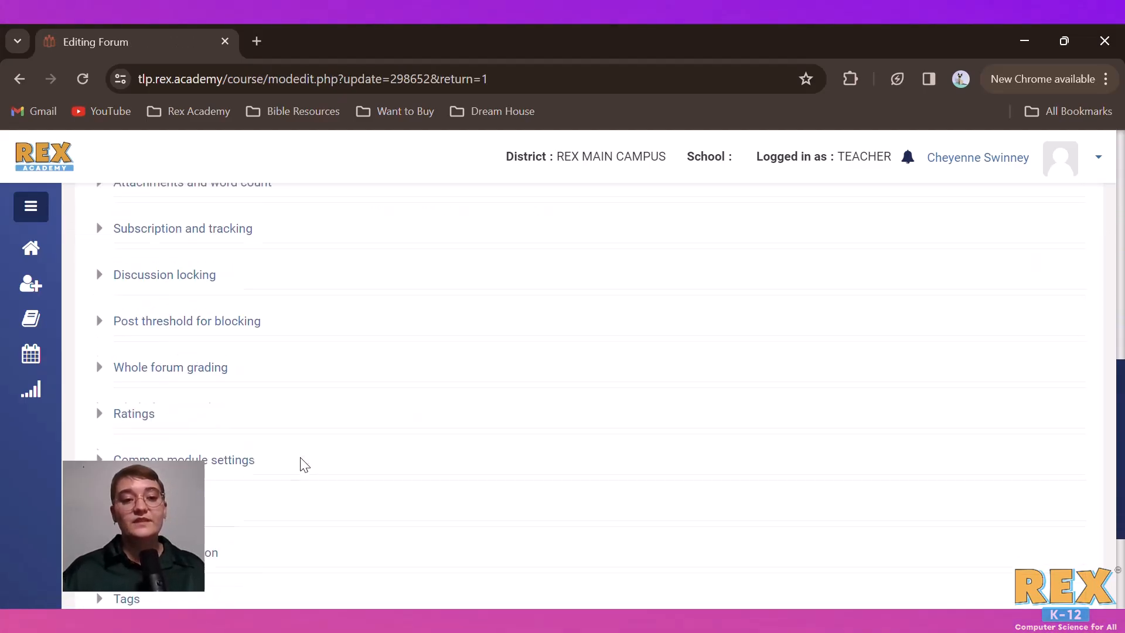